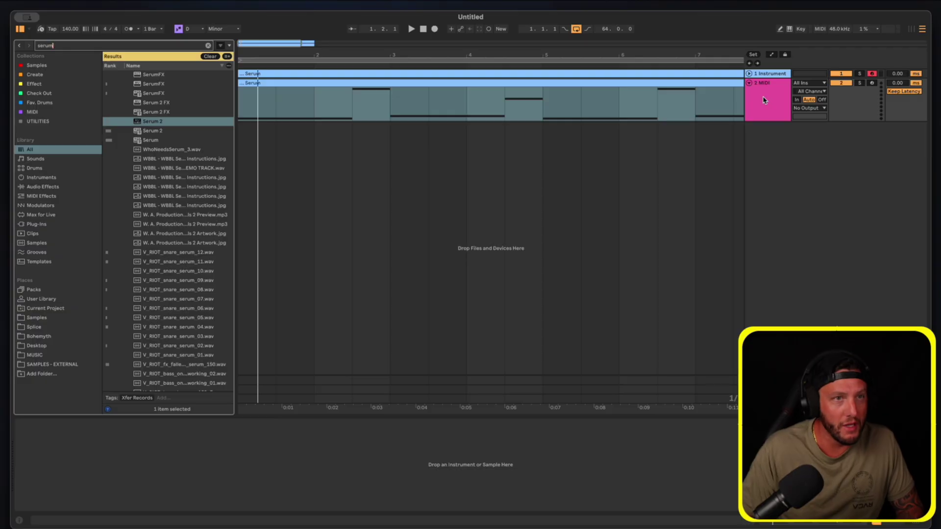
# Load Serum 2 onto the MIDI track and audition it with the first instrument track deactivated
pyautogui.press('Return')
pyautogui.press('space')
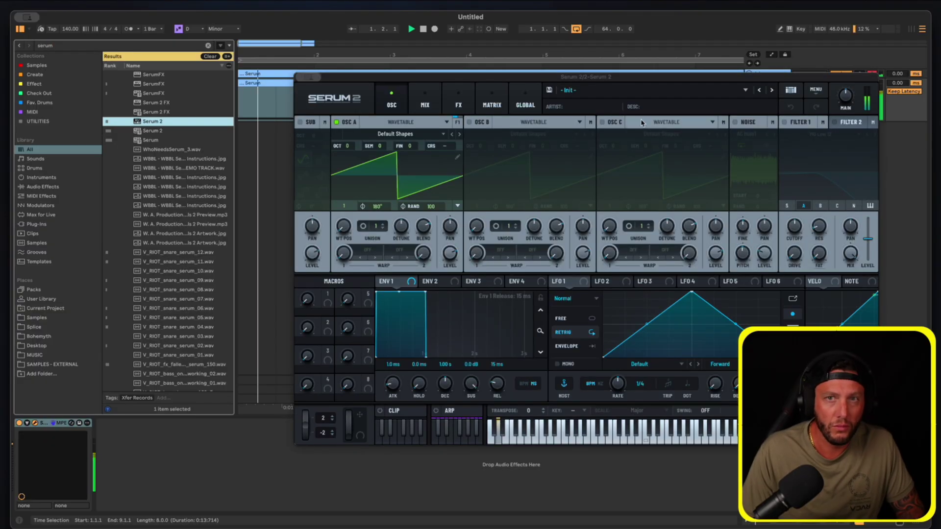
pyautogui.press('space')
pyautogui.press('space')
pyautogui.press('space')
pyautogui.click(841, 73)
pyautogui.press('space')
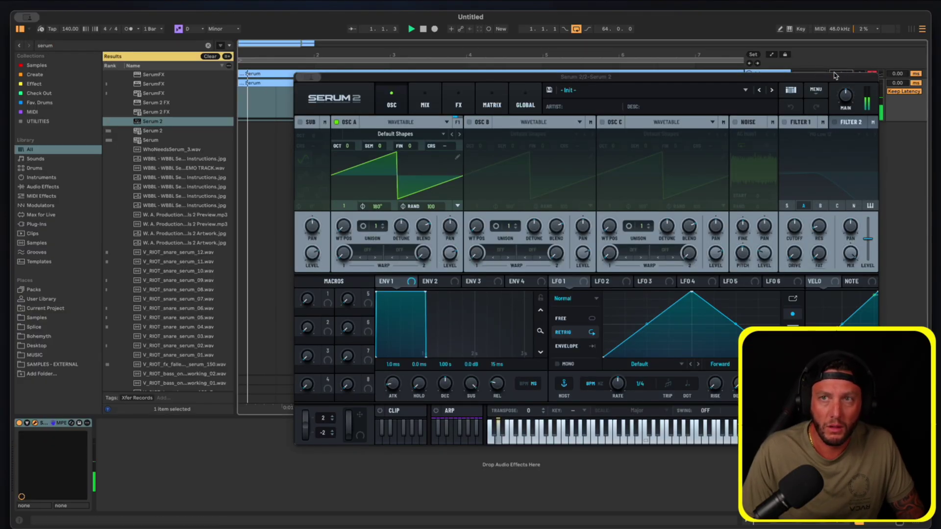
# Load the preset "Avant - S2 - BASS - ELEVER 5" from the DUBSTEP folder of AA - Avant Serum 2 - Vol. 1 and audition it
pyautogui.press('space')
pyautogui.click(705, 87)
pyautogui.moveTo(726, 104)
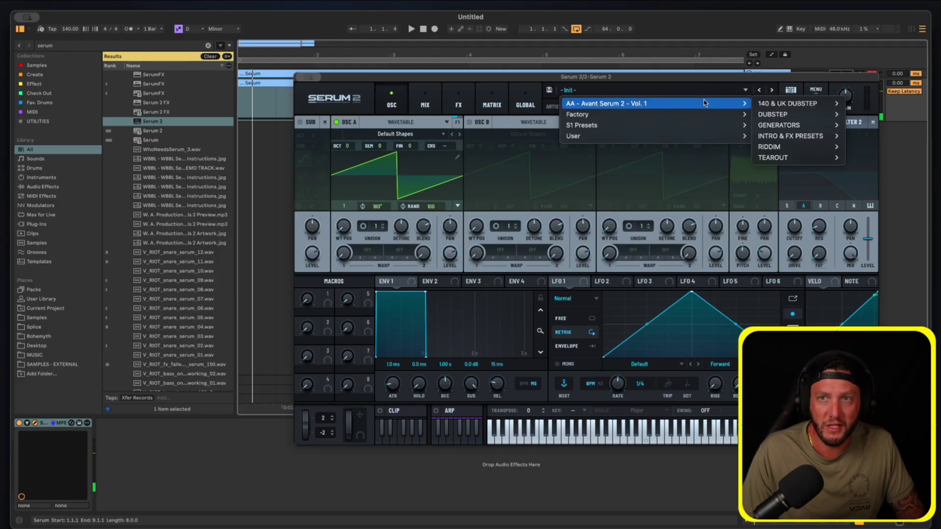
pyautogui.moveTo(787, 115)
pyautogui.moveTo(864, 116)
pyautogui.click(926, 147)
pyautogui.press('space')
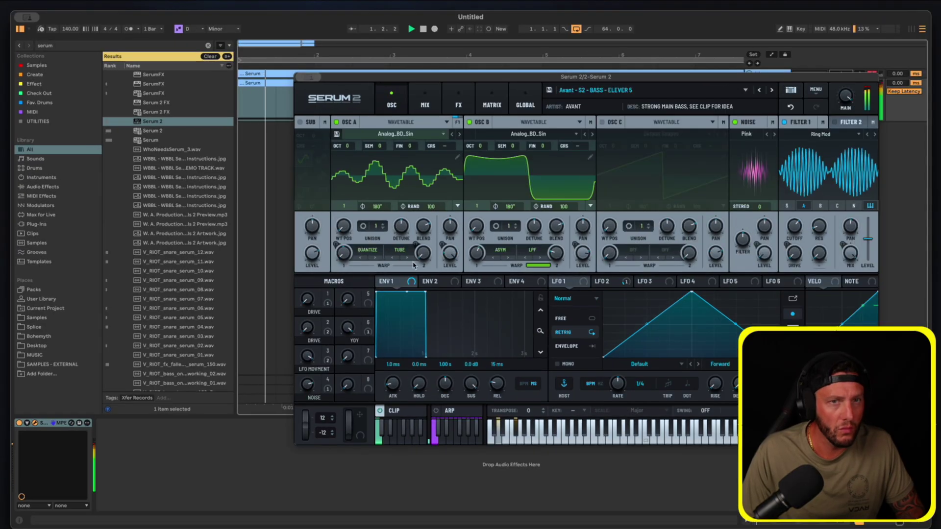
pyautogui.press('space')
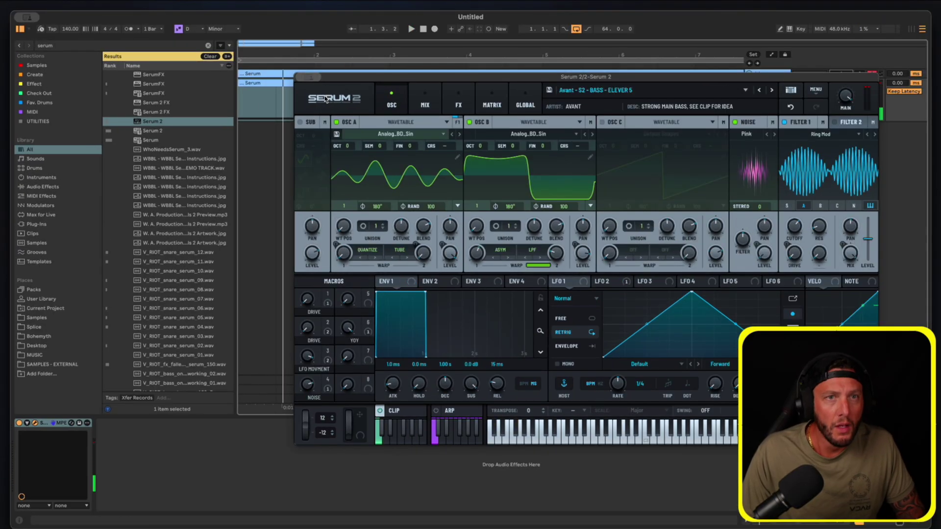
# Enable parameter configuration on the unfolded Serum 2 device and add LFO 1 Rate and Filter 1 Type, switching the filter to Ring Modx2
pyautogui.click(303, 77)
pyautogui.click(49, 425)
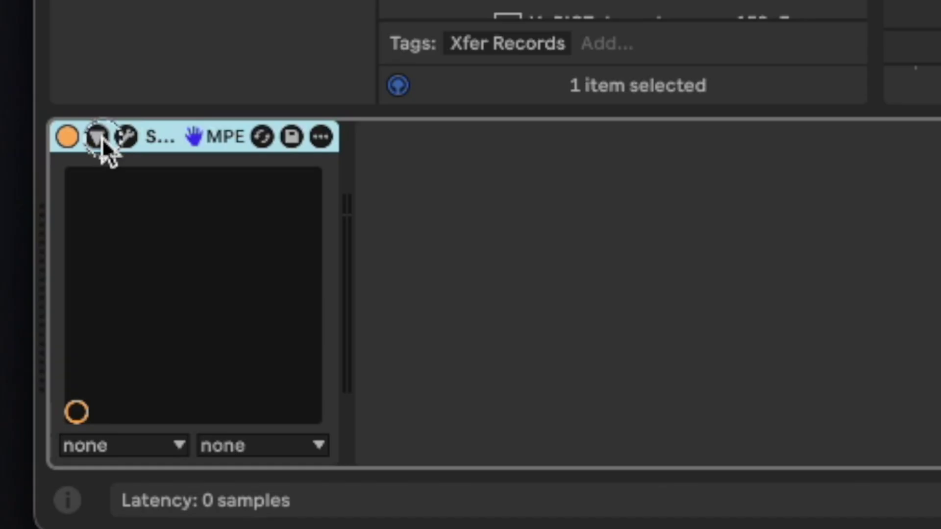
pyautogui.click(98, 136)
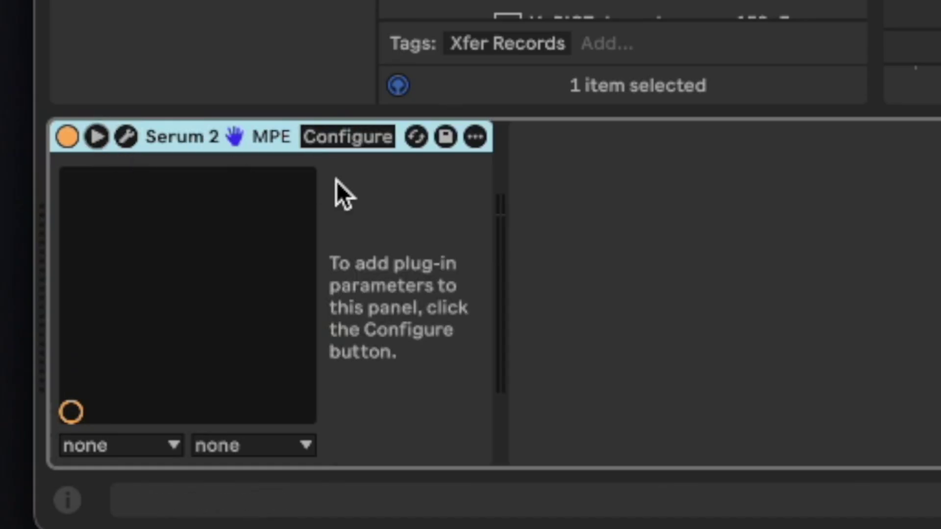
pyautogui.click(357, 142)
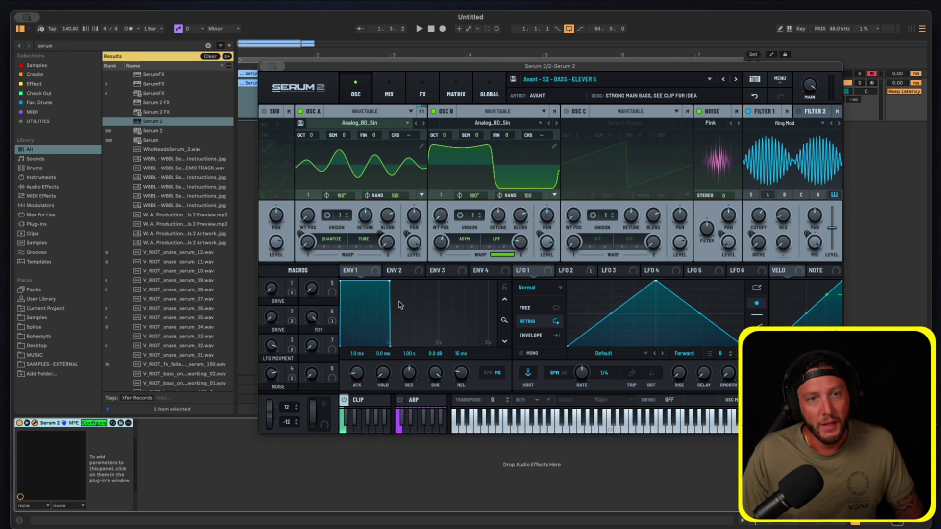
pyautogui.click(583, 374)
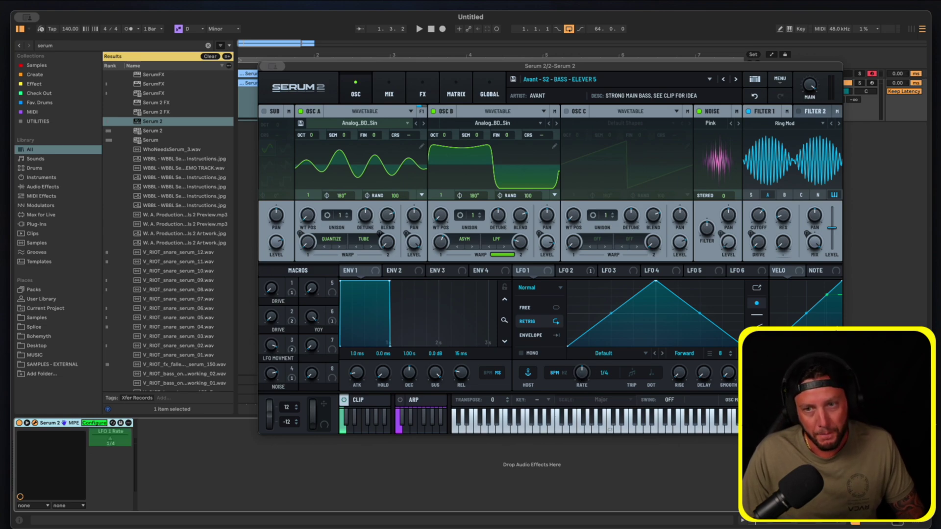
pyautogui.click(840, 123)
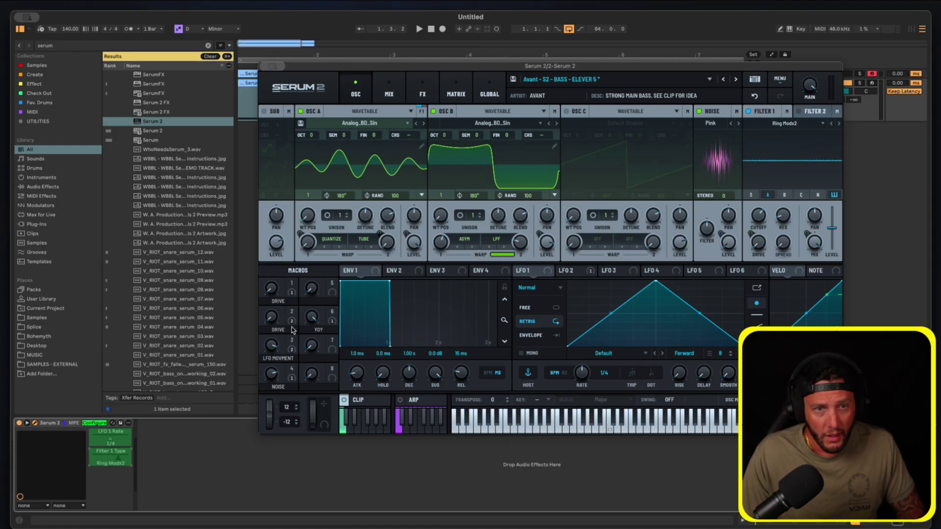
# Add Serum's two DRIVE macros, Macro 5, YOY, LFO MOVMENT, Macro 7 and NOISE to the device's configured parameters
pyautogui.click(276, 321)
pyautogui.click(270, 294)
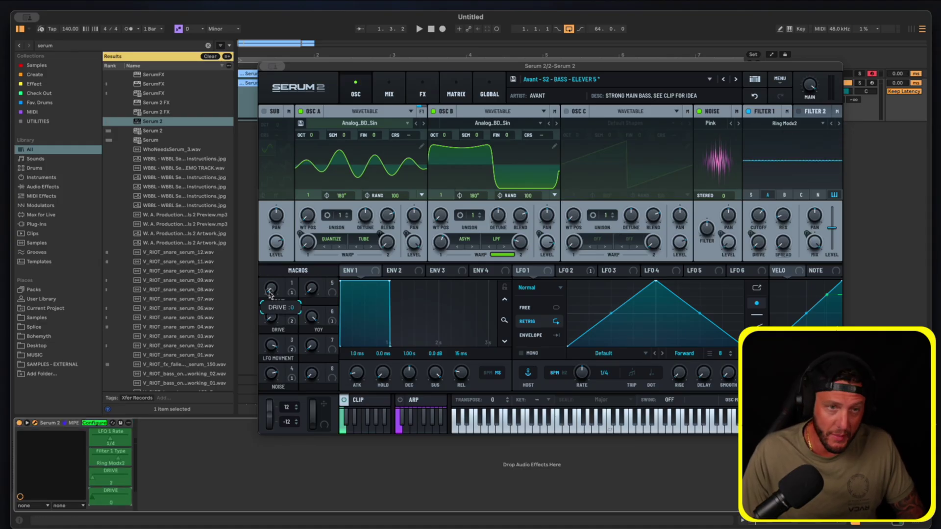
pyautogui.click(316, 292)
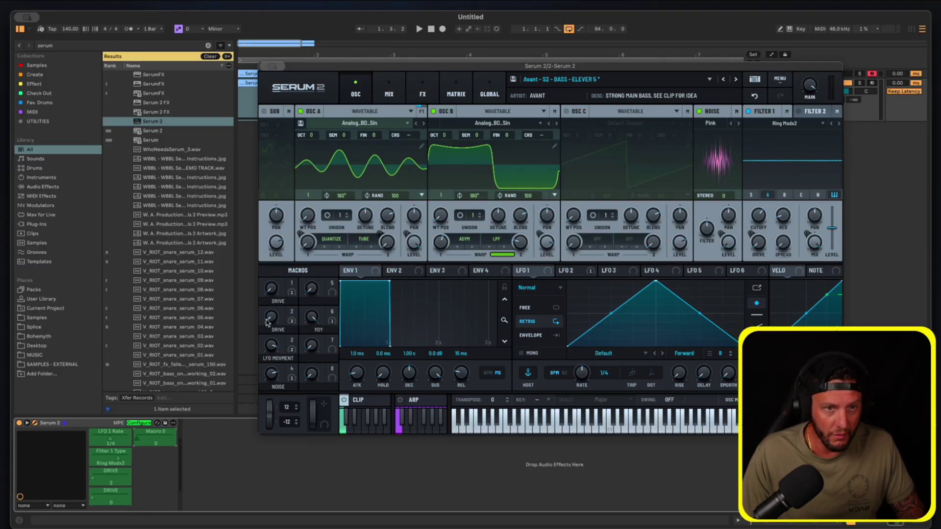
pyautogui.click(312, 317)
pyautogui.click(311, 346)
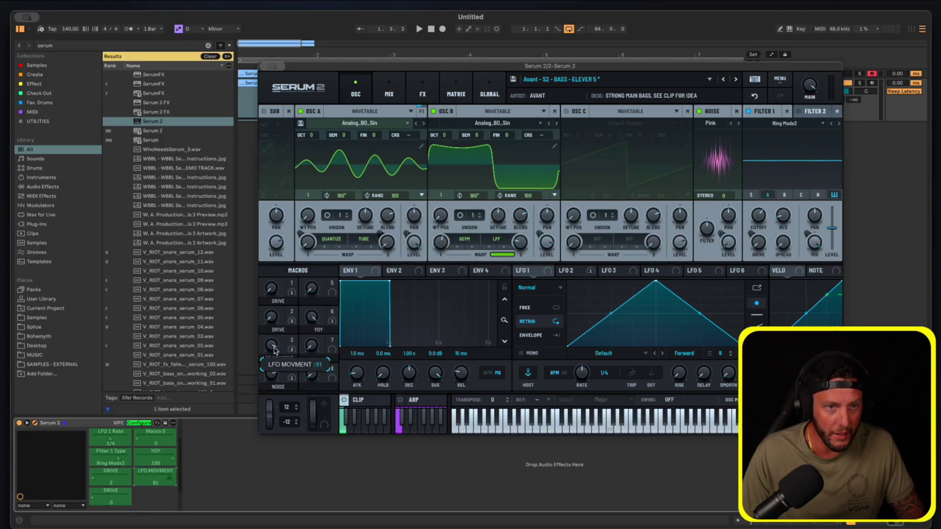
pyautogui.click(312, 347)
pyautogui.click(275, 377)
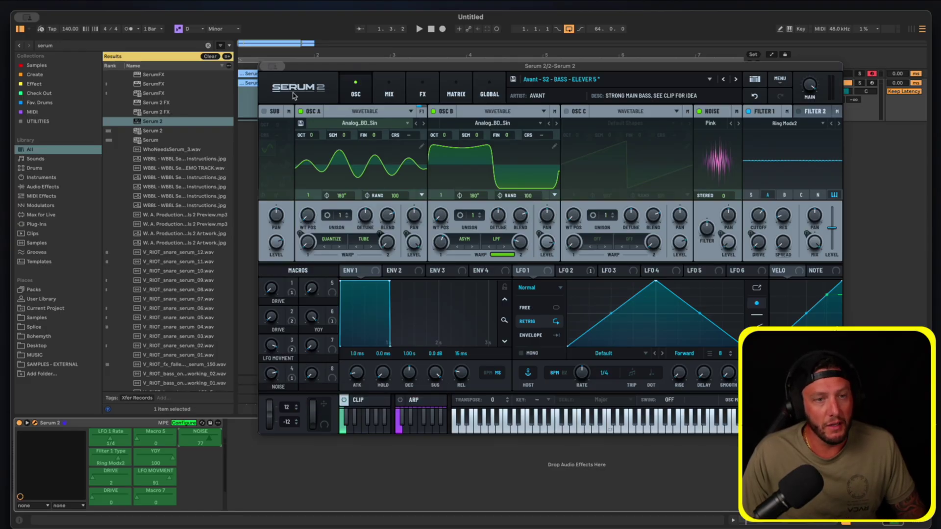
pyautogui.click(274, 67)
# Group the Serum 2 device into an Instrument Rack and show the rack's macro controls
pyautogui.click(106, 422)
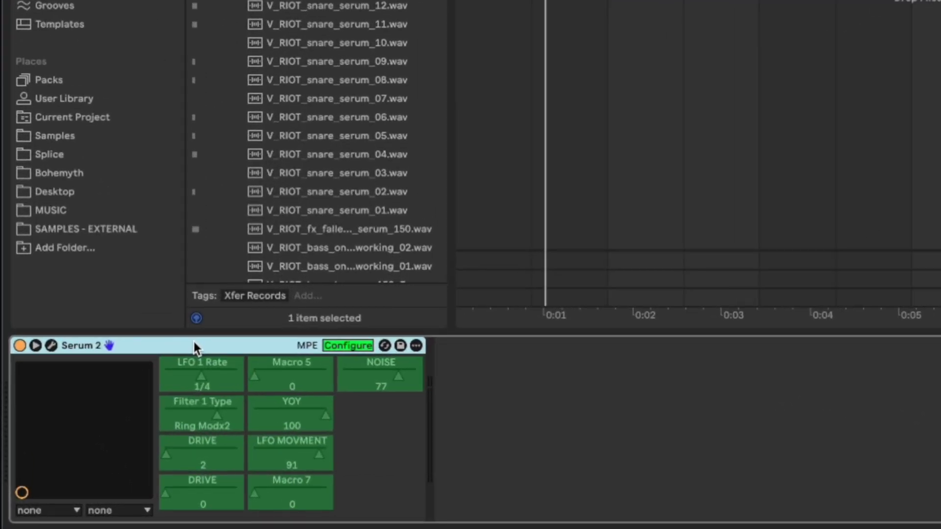
pyautogui.hotkey('ctrl', 'g')
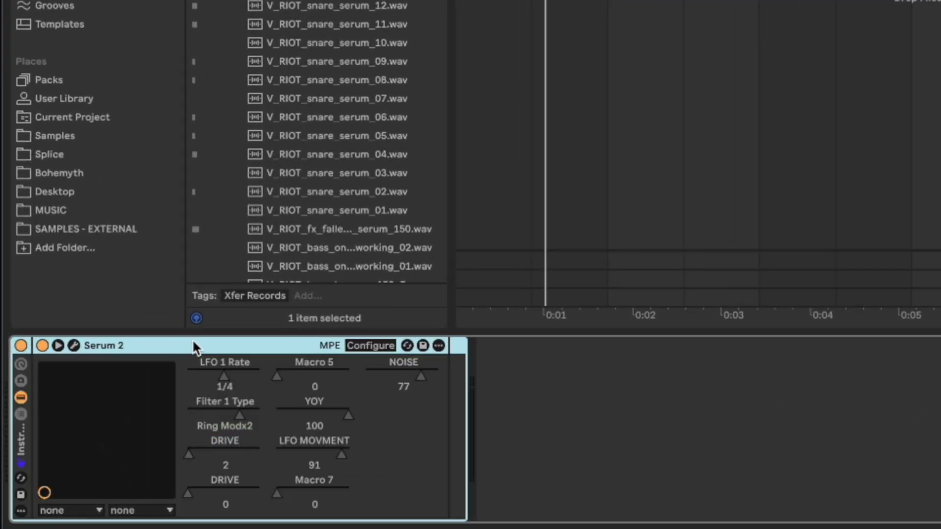
pyautogui.click(20, 365)
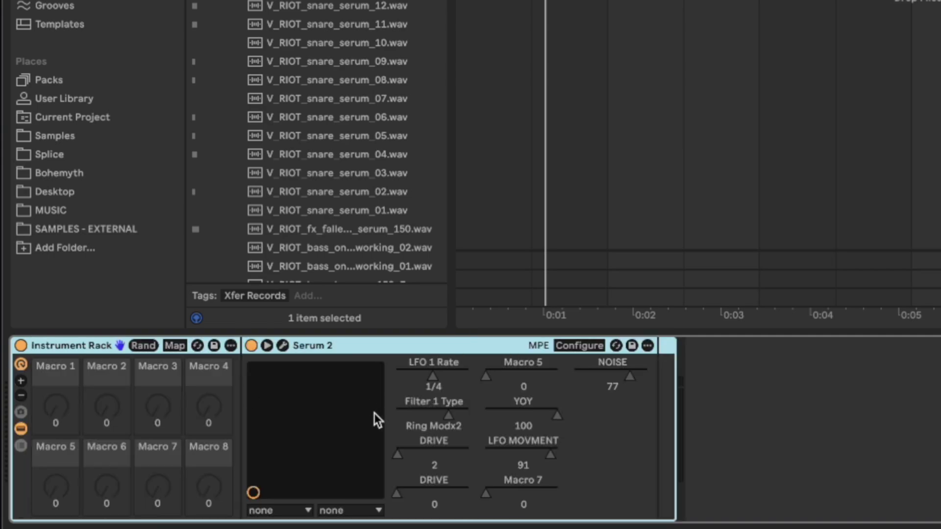
# Map LFO 1 Rate, Macro 5, NOISE and Filter 1 Type to the rack's macros 1 to 4 in that order
pyautogui.rightClick(433, 383)
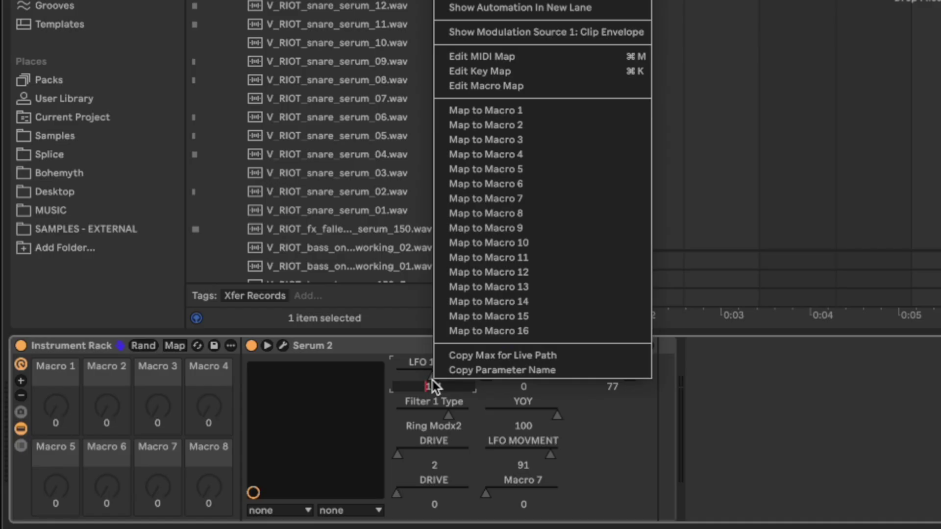
pyautogui.click(532, 111)
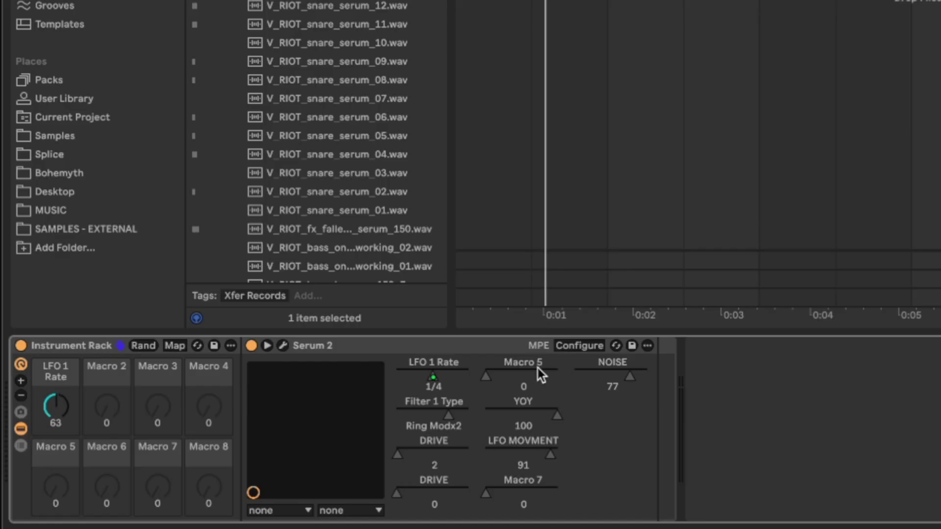
pyautogui.rightClick(484, 379)
pyautogui.click(581, 128)
pyautogui.rightClick(634, 380)
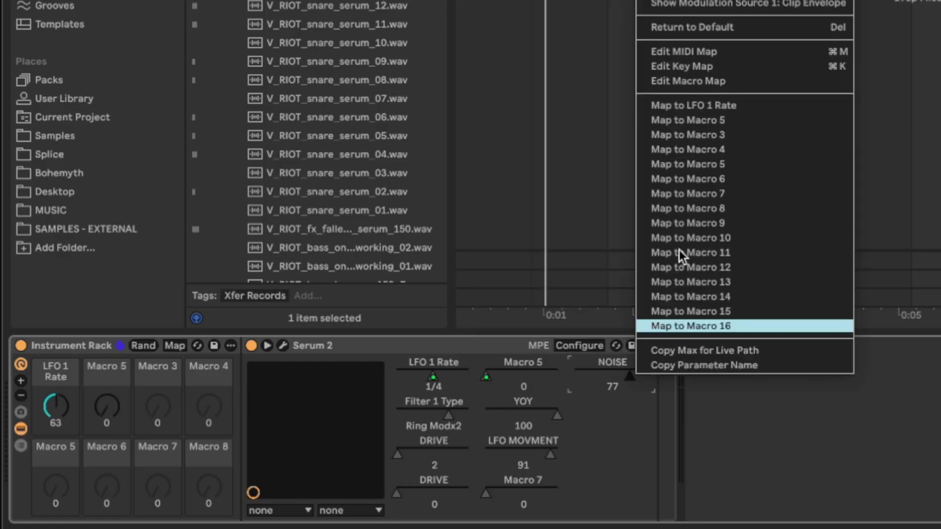
pyautogui.click(708, 135)
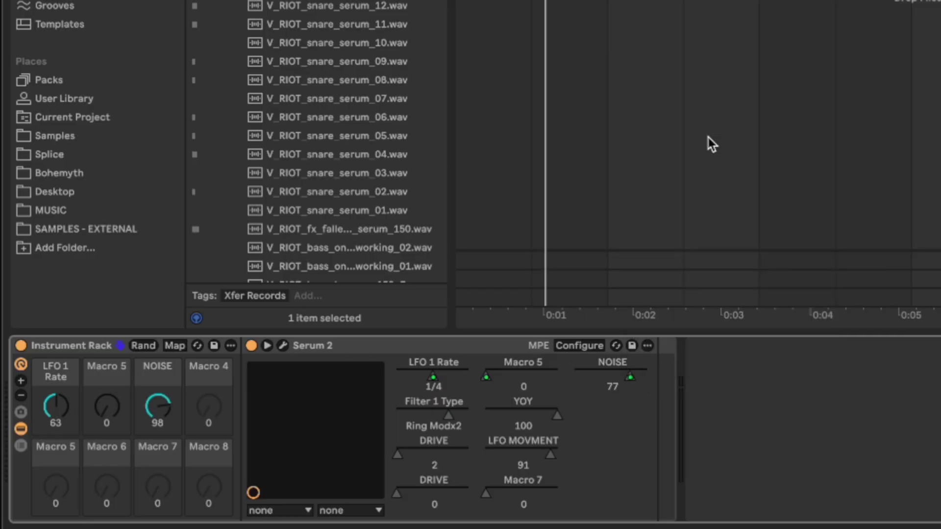
pyautogui.rightClick(443, 424)
pyautogui.click(568, 194)
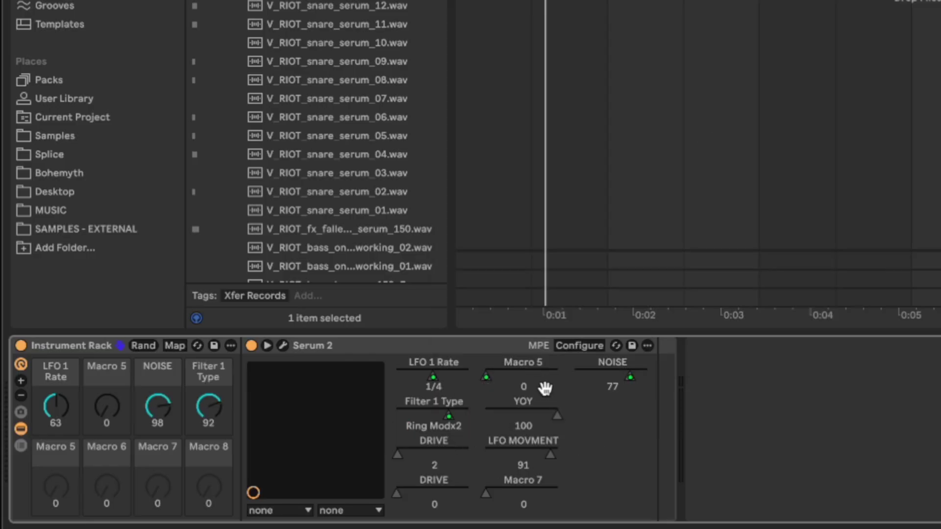
# Extend the rack to 16 macro controls and reduce it back to eight
pyautogui.rightClick(562, 426)
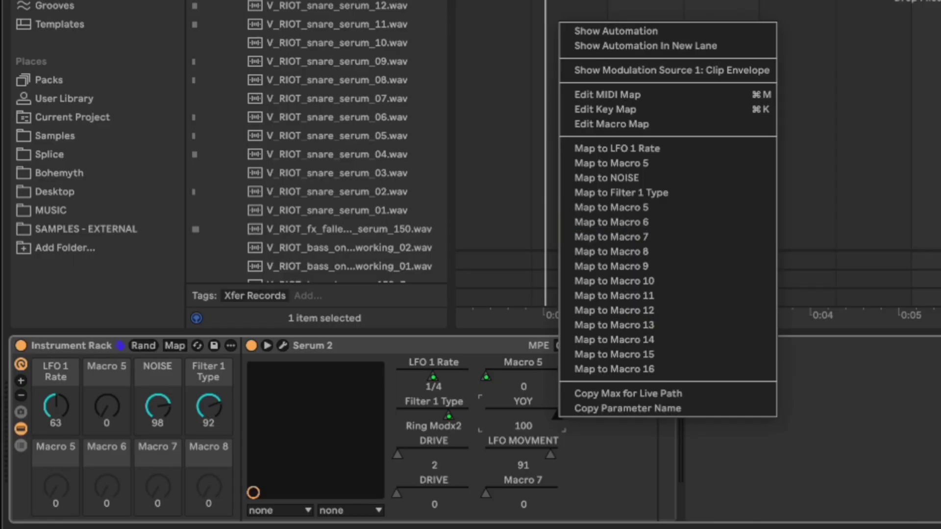
pyautogui.click(21, 382)
pyautogui.click(21, 382)
pyautogui.click(21, 382)
pyautogui.click(21, 383)
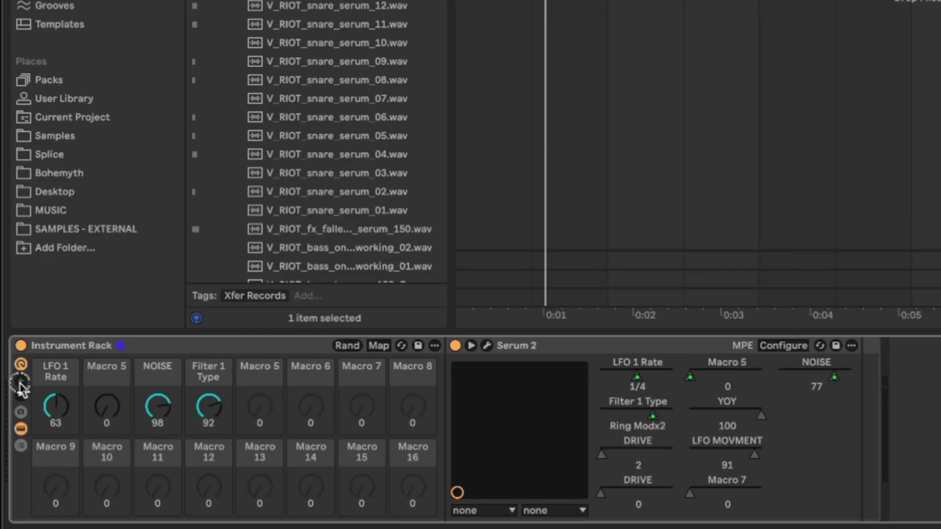
pyautogui.click(21, 382)
pyautogui.click(21, 395)
pyautogui.click(21, 396)
pyautogui.click(21, 395)
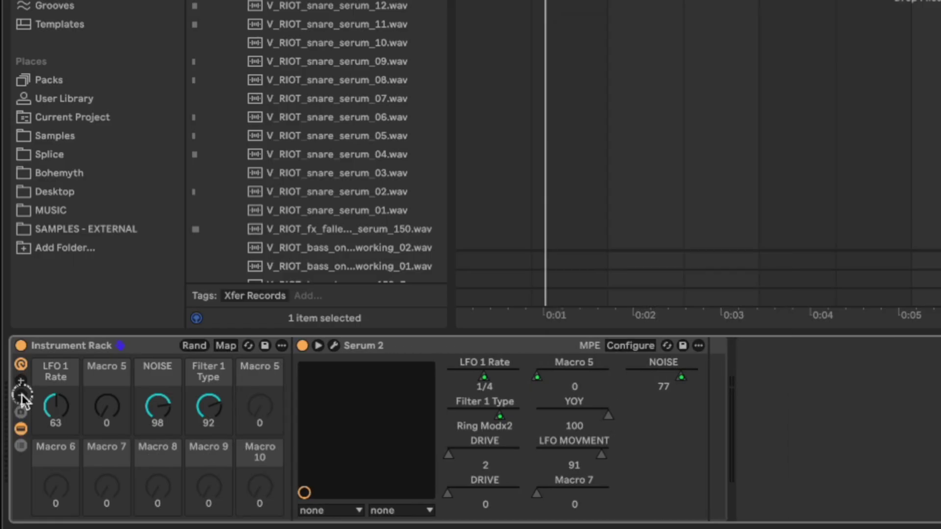
pyautogui.click(21, 395)
# Map the upper DRIVE parameter to rack Macro 6 and display automation in the arrangement
pyautogui.rightClick(403, 458)
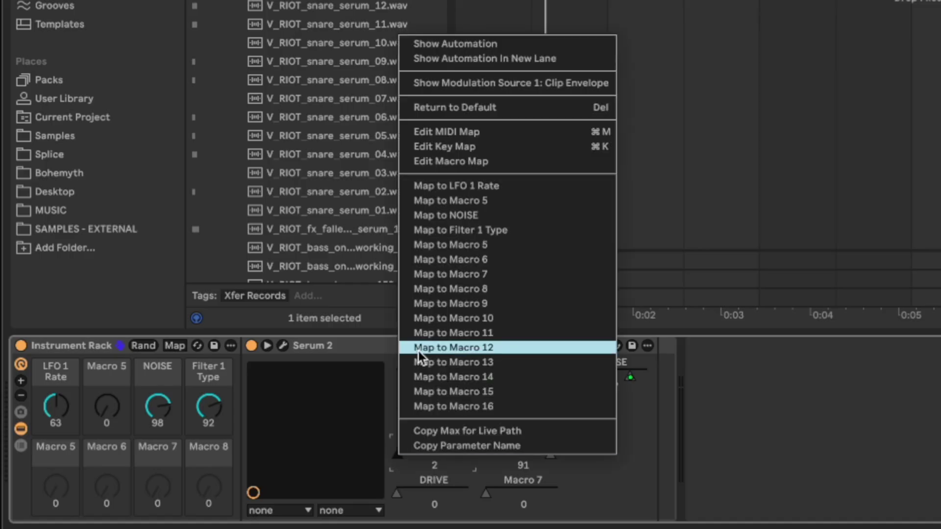
pyautogui.click(436, 260)
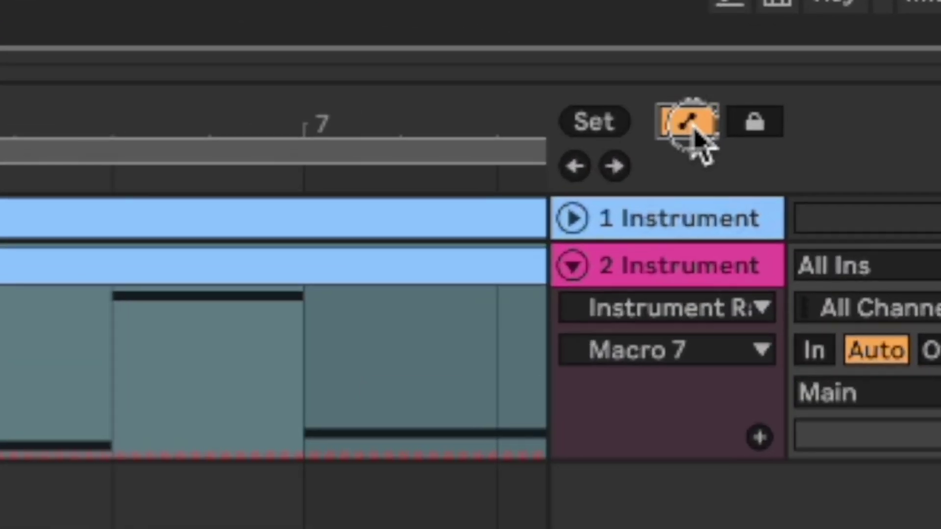
pyautogui.click(761, 64)
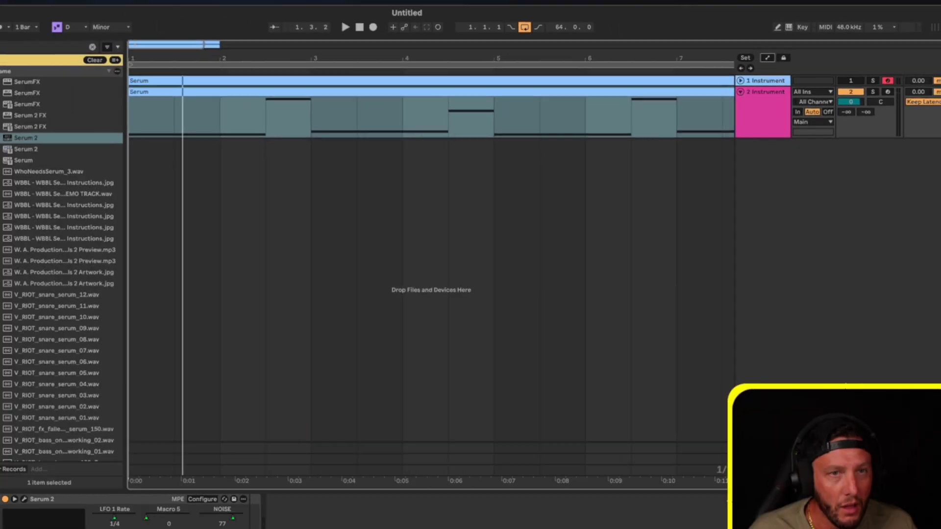
pyautogui.press('a')
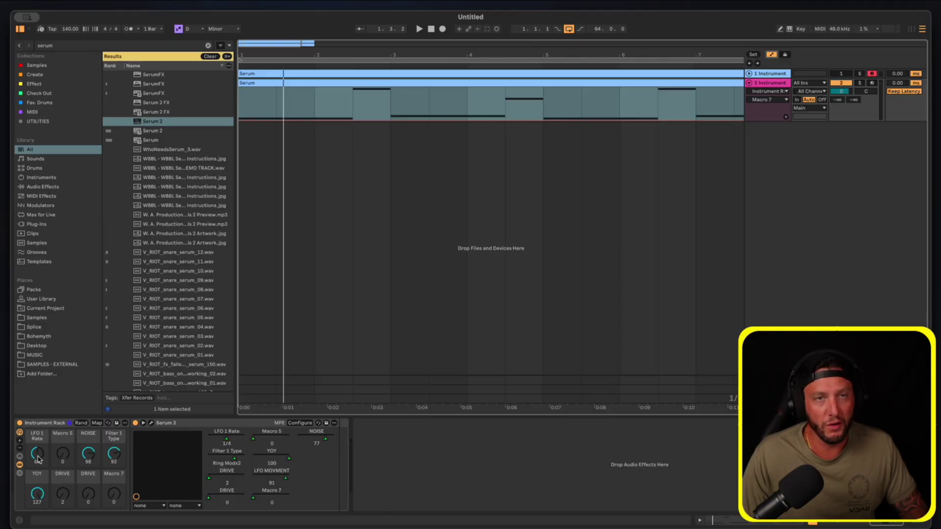
# Adjust the rack macros to about 39 for LFO 1 Rate, 10 for Macro 5, 79 for NOISE, 56 for Filter 1 Type and 89 for YOY
pyautogui.moveTo(38, 460); pyautogui.dragTo(37, 458)
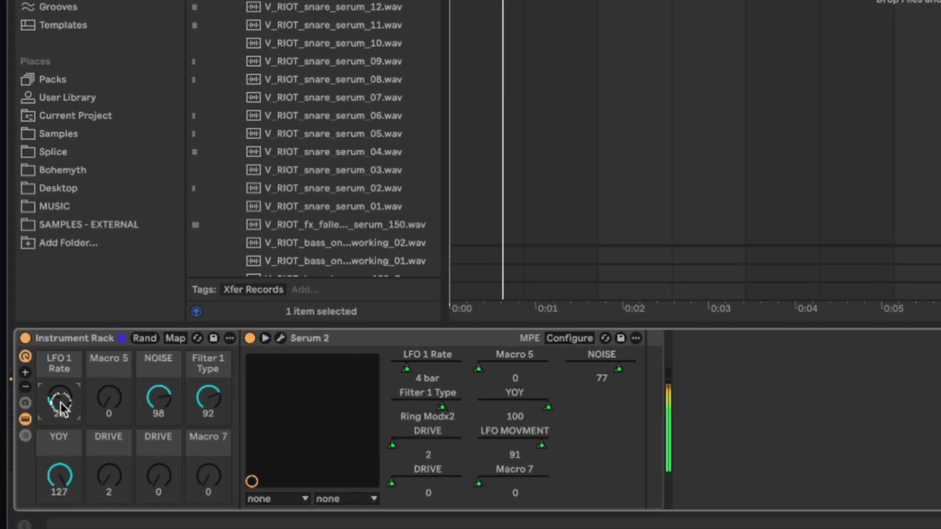
pyautogui.moveTo(61, 402); pyautogui.dragTo(106, 411)
pyautogui.moveTo(162, 405); pyautogui.dragTo(206, 414)
pyautogui.moveTo(66, 499)
pyautogui.mouseDown()
pyautogui.moveTo(55, 487)
pyautogui.moveTo(63, 487)
pyautogui.mouseUp()
pyautogui.press('space')
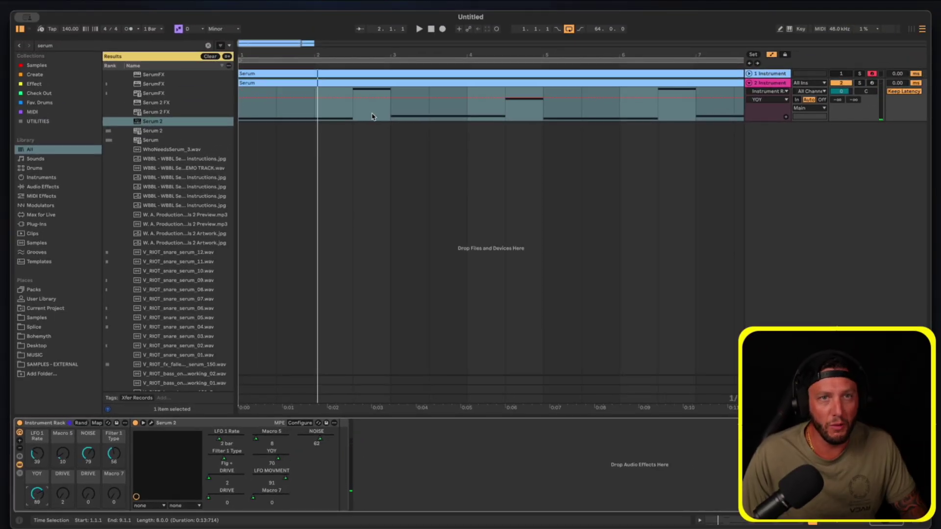
# Add YOY automation breakpoints at 89 just after the clip's start and at 0 on beat 1.3
pyautogui.scroll(3, 357, 107)
pyautogui.hscroll(-2, 306, 110)
pyautogui.scroll(4, 306, 111)
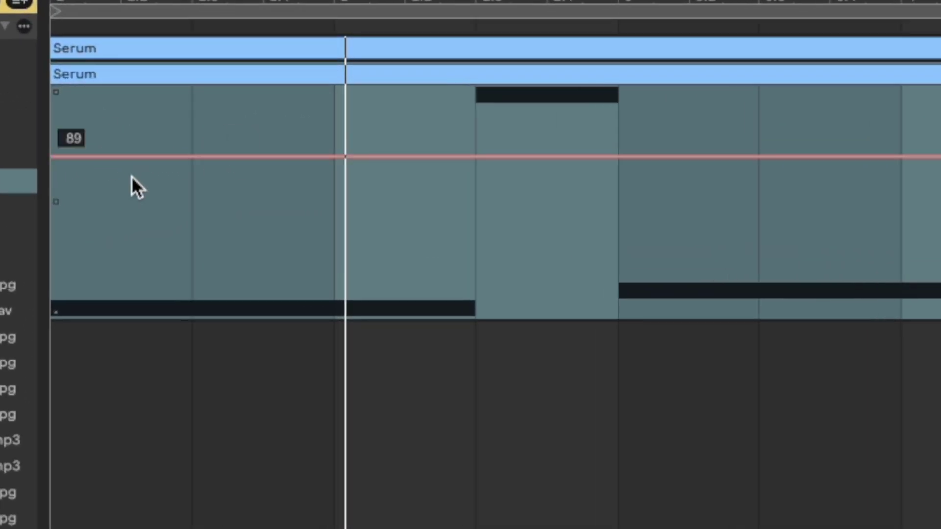
pyautogui.click(79, 157)
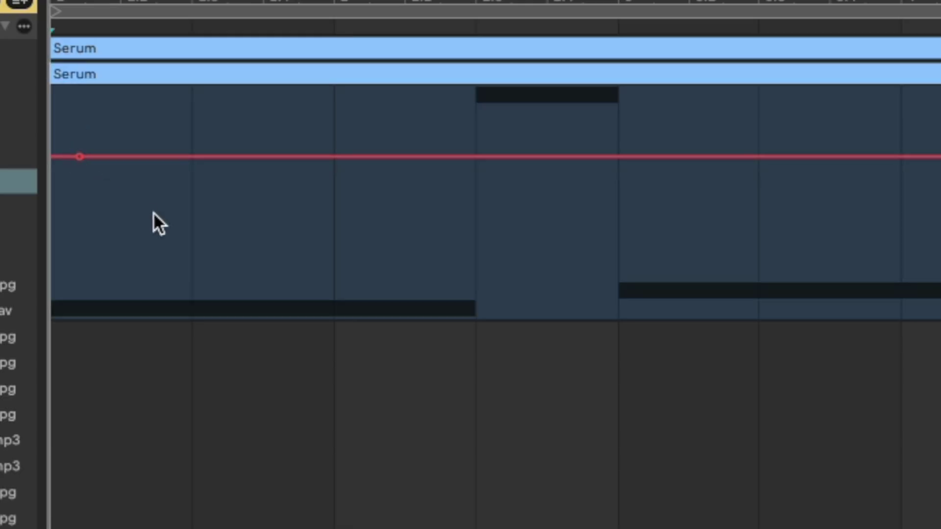
pyautogui.moveTo(210, 243); pyautogui.dragTo(191, 318)
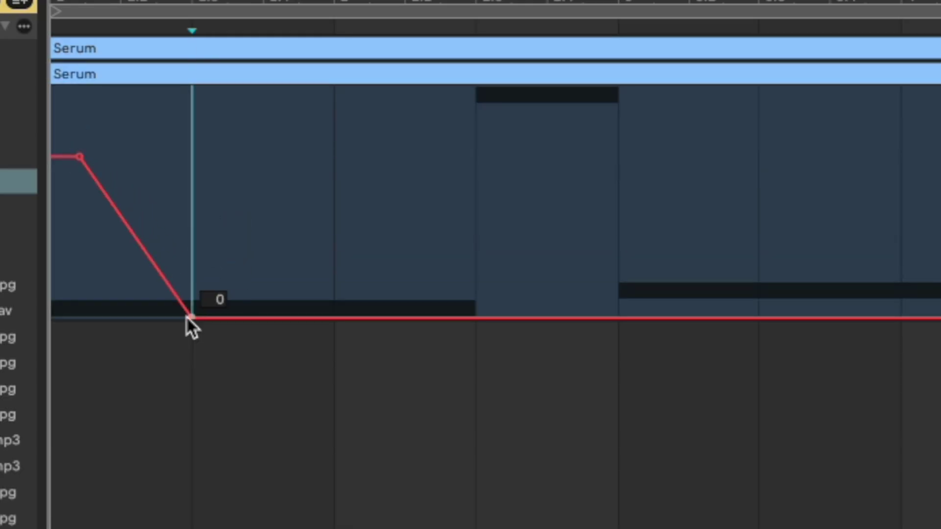
# Try drawing the YOY automation freehand with Draw Mode
pyautogui.press('b')
pyautogui.moveTo(377, 296)
pyautogui.mouseDown()
pyautogui.moveTo(387, 237)
pyautogui.moveTo(390, 275)
pyautogui.moveTo(419, 264)
pyautogui.moveTo(520, 293)
pyautogui.moveTo(574, 221)
pyautogui.moveTo(570, 82)
pyautogui.moveTo(535, 49)
pyautogui.moveTo(444, 48)
pyautogui.moveTo(442, 318)
pyautogui.moveTo(484, 326)
pyautogui.moveTo(496, 339)
pyautogui.moveTo(541, 309)
pyautogui.moveTo(571, 443)
pyautogui.moveTo(528, 229)
pyautogui.moveTo(525, 367)
pyautogui.mouseUp()
pyautogui.press('b')
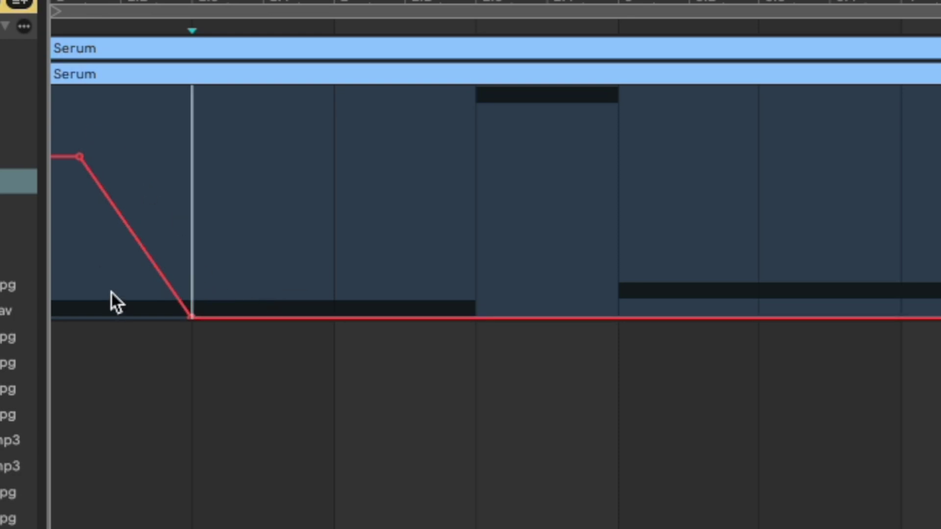
# Audition the YOY automation, raise the breakpoint at beat 1.3 to the maximum and move the first breakpoint to the clip's start
pyautogui.click(78, 260)
pyautogui.press('space')
pyautogui.press('space')
pyautogui.press('space')
pyautogui.moveTo(190, 315); pyautogui.dragTo(192, 87)
pyautogui.moveTo(77, 156); pyautogui.dragTo(48, 157)
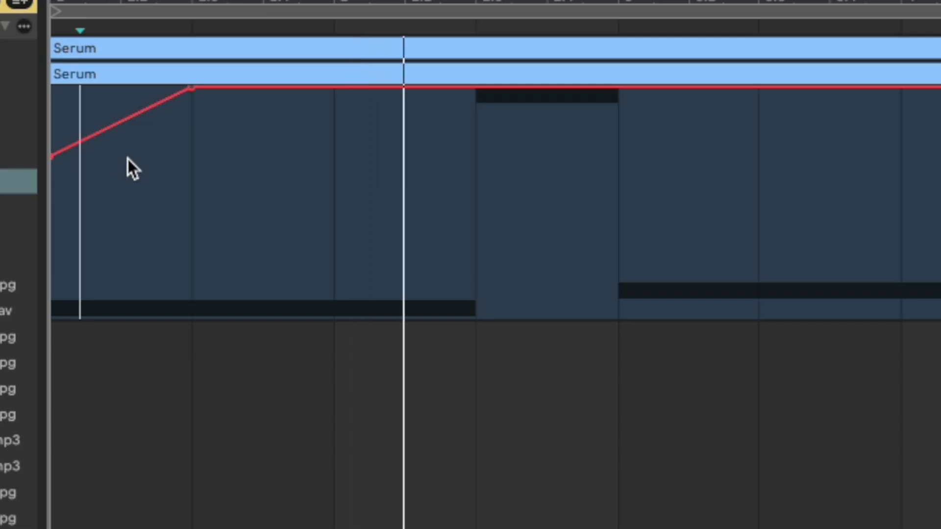
# Try additional YOY automation breakpoints after beat 1.3, including 92 near beat 1.4 and 113 just after beat 2, and remove them
pyautogui.moveTo(260, 89)
pyautogui.mouseDown()
pyautogui.moveTo(260, 149)
pyautogui.moveTo(281, 234)
pyautogui.mouseUp()
pyautogui.moveTo(397, 236); pyautogui.dragTo(397, 159)
pyautogui.press('super+z')
pyautogui.press('super+z')
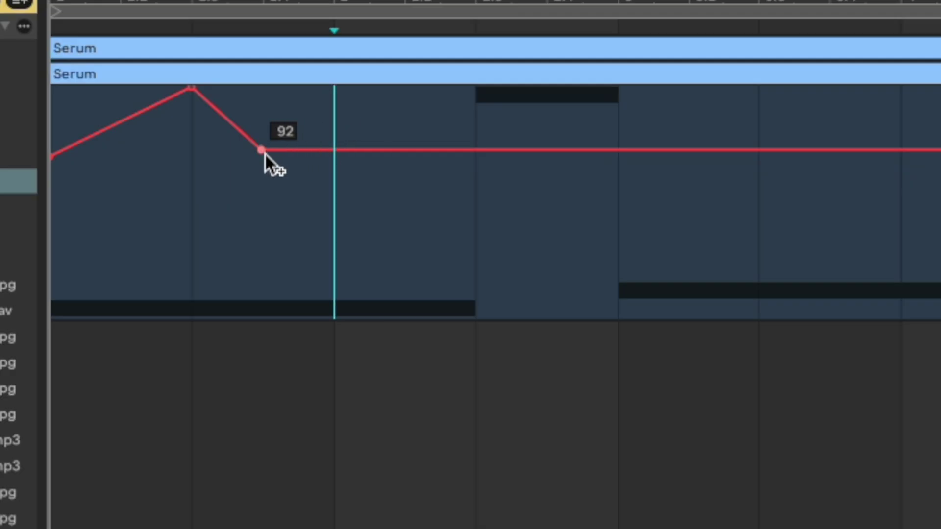
pyautogui.doubleClick(359, 119)
pyautogui.moveTo(358, 119); pyautogui.dragTo(358, 105)
pyautogui.press('+')
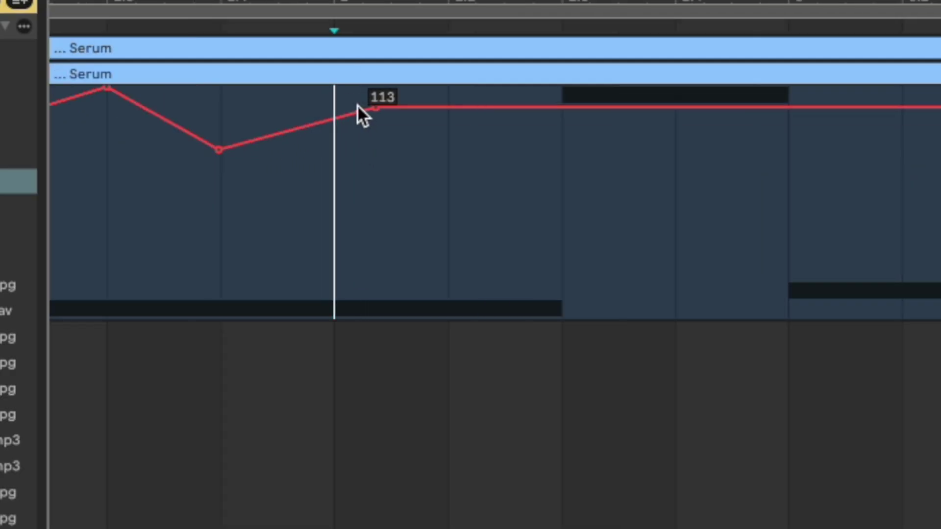
pyautogui.hscroll(-3, 356, 106)
pyautogui.click(549, 108)
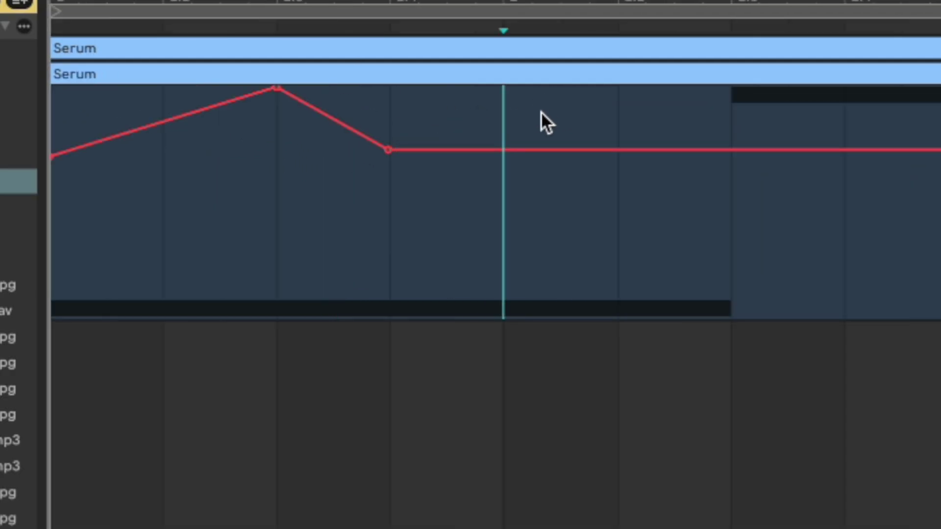
pyautogui.click(405, 150)
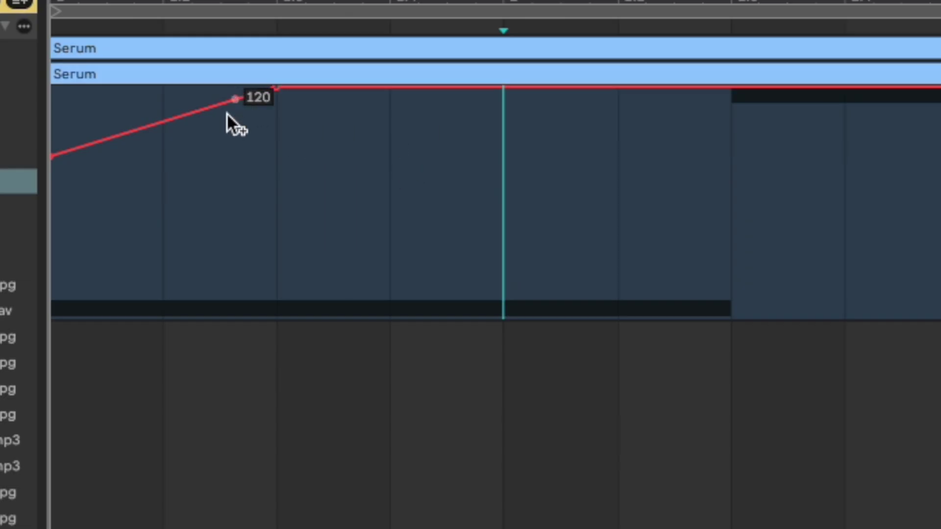
# Bend the YOY ramp before beat 1.3 into an upward-bowed curve, audition it and raise the level after beat 1.3 to the maximum
pyautogui.moveTo(157, 123); pyautogui.dragTo(158, 126)
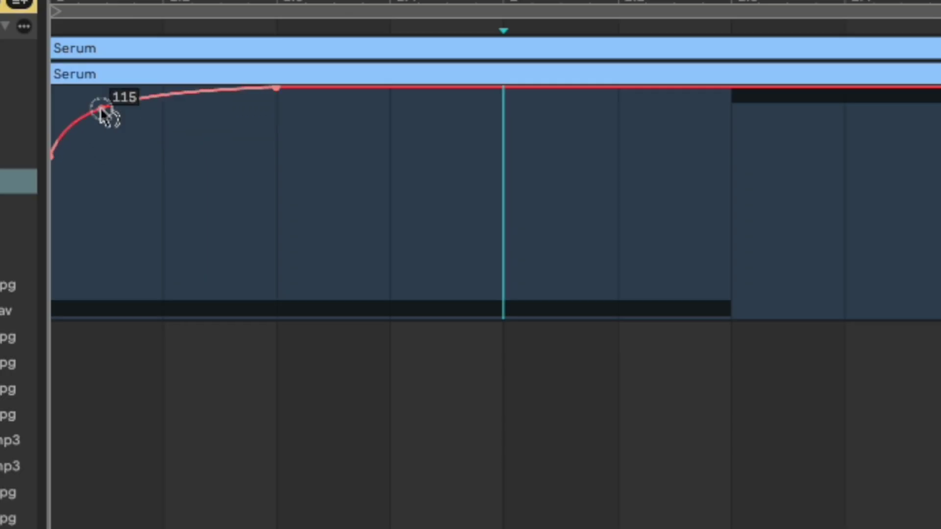
pyautogui.press('space')
pyautogui.moveTo(64, 139); pyautogui.dragTo(64, 146)
pyautogui.click(66, 231)
pyautogui.press('space')
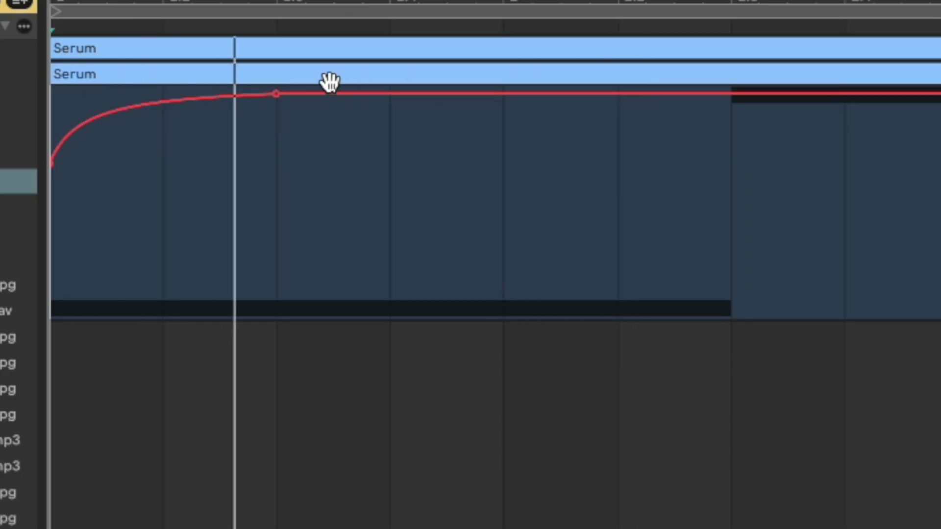
pyautogui.moveTo(282, 95); pyautogui.dragTo(282, 90)
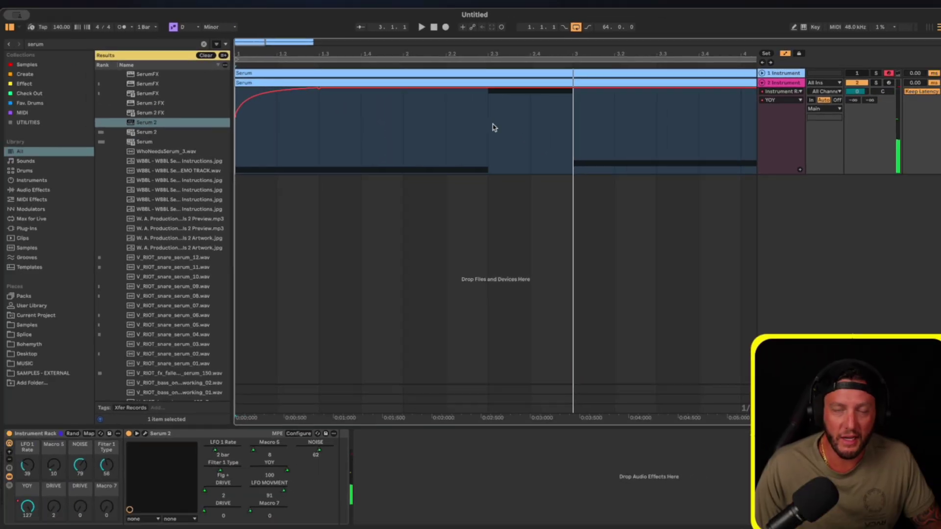
# Insert a sine shape into the YOY automation at beat 2.3, audition it and raise the wave's end breakpoint
pyautogui.rightClick(494, 118)
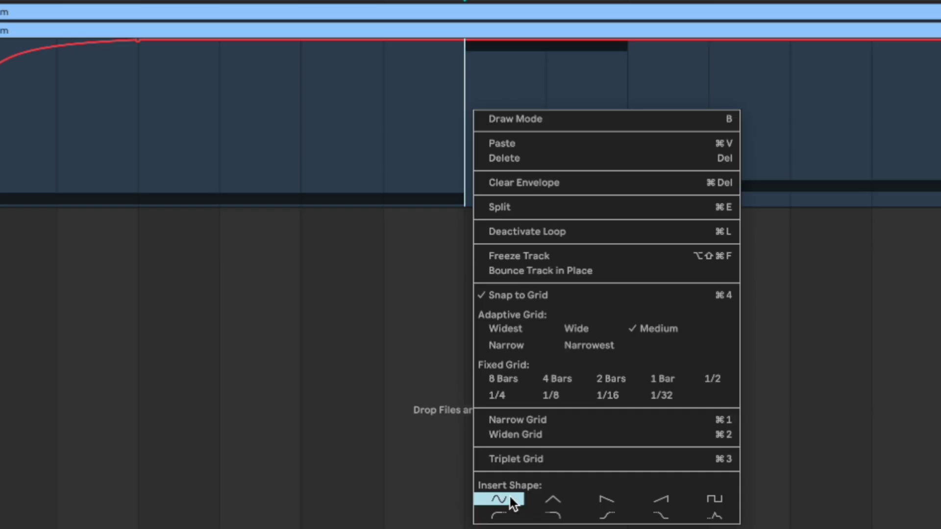
pyautogui.click(510, 497)
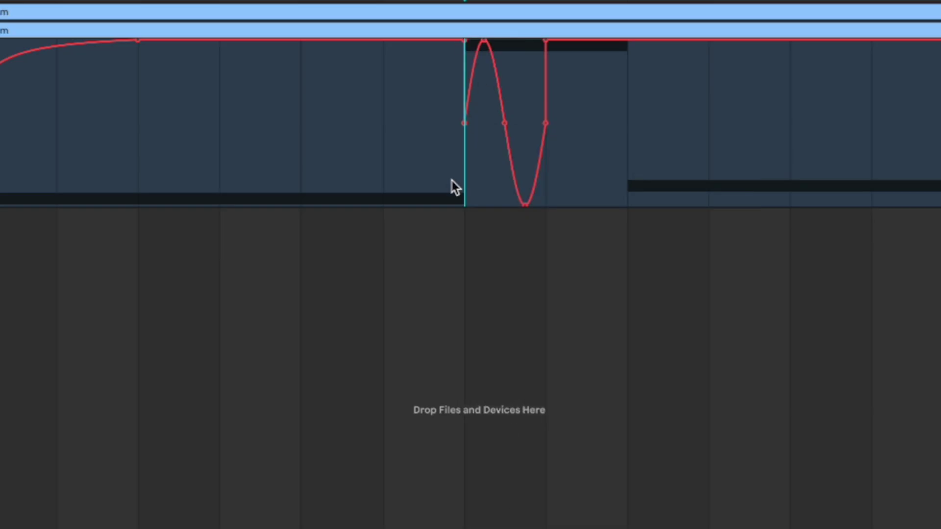
pyautogui.press('space')
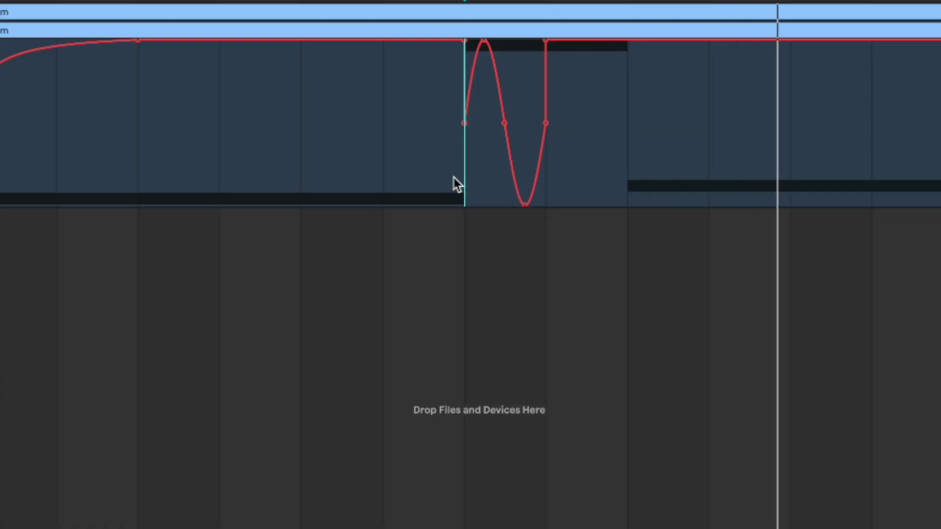
pyautogui.press('space')
pyautogui.press('space')
pyautogui.press('space')
pyautogui.moveTo(548, 125); pyautogui.dragTo(544, 98)
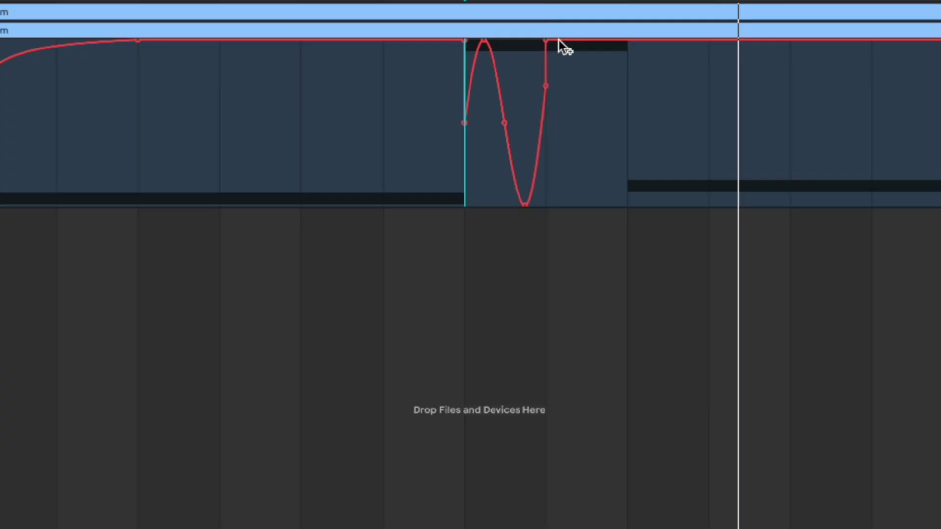
pyautogui.press('space')
# Try reshaping the YOY sine by selecting beats 2.3 to 3 and moving the selection's transform handle
pyautogui.moveTo(454, 78); pyautogui.dragTo(587, 72)
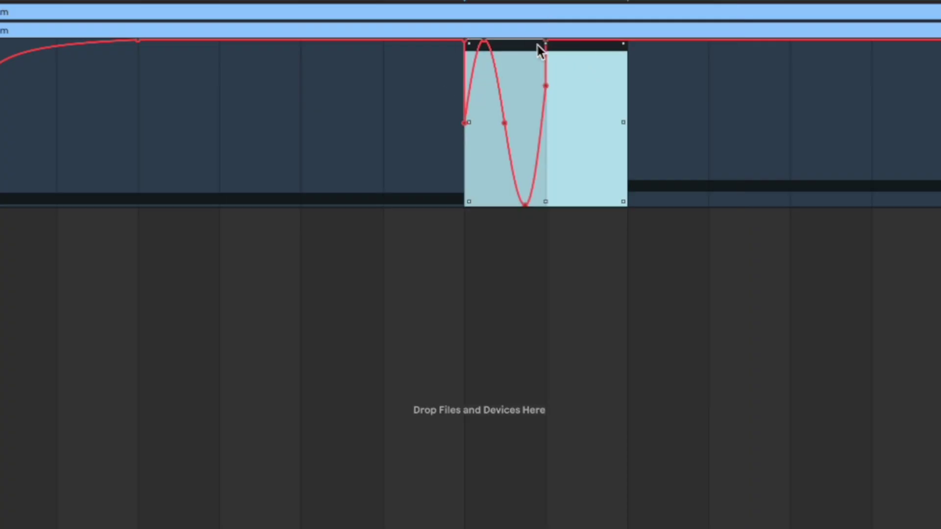
pyautogui.moveTo(547, 44)
pyautogui.mouseDown()
pyautogui.moveTo(548, 97)
pyautogui.moveTo(527, 84)
pyautogui.mouseUp()
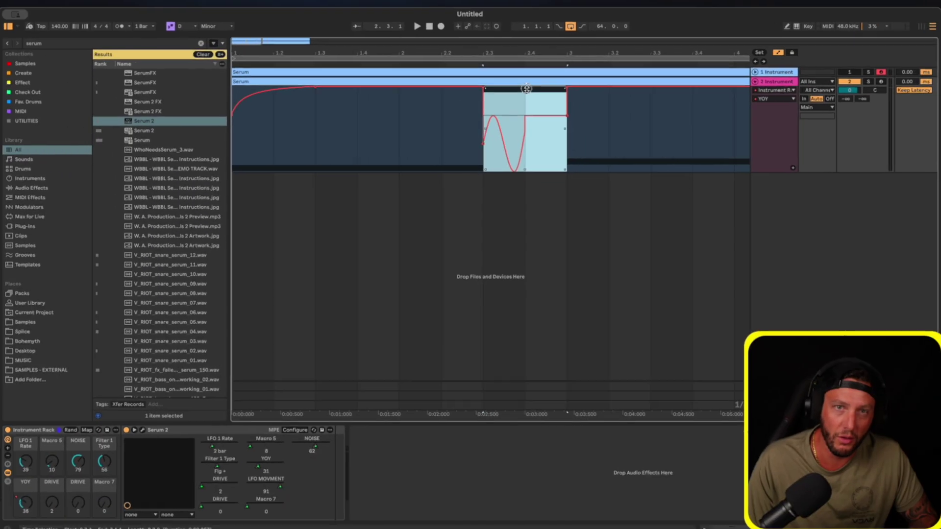
pyautogui.click(403, 137)
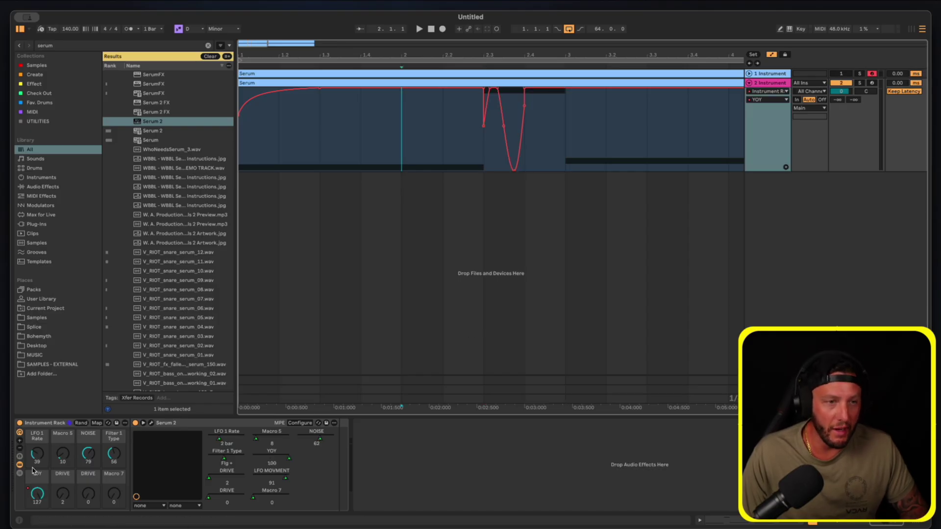
# Set the second DRIVE macro to 23 and automate it with breakpoints near beat 1.2, a peak at 1.3 and a drop to 0 shortly after
pyautogui.moveTo(87, 501)
pyautogui.mouseDown()
pyautogui.moveTo(87, 493)
pyautogui.moveTo(88, 506)
pyautogui.mouseUp()
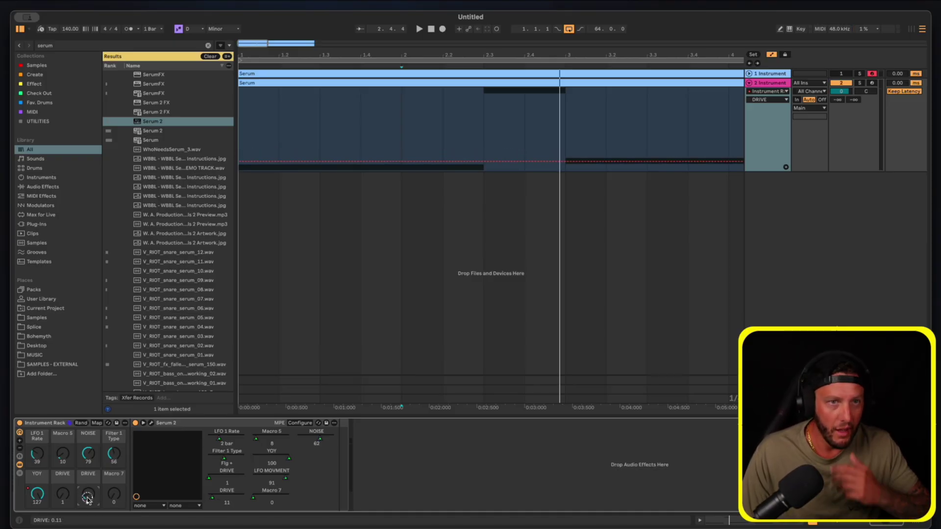
pyautogui.moveTo(87, 499); pyautogui.dragTo(90, 494)
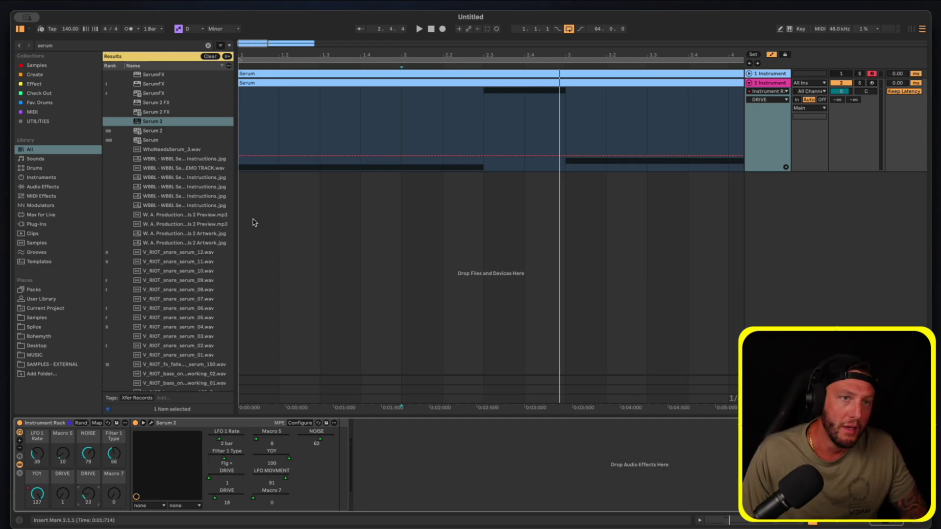
pyautogui.hscroll(2, 348, 113)
pyautogui.hscroll(-2, 297, 152)
pyautogui.click(283, 155)
pyautogui.click(312, 133)
pyautogui.moveTo(312, 133); pyautogui.dragTo(339, 170)
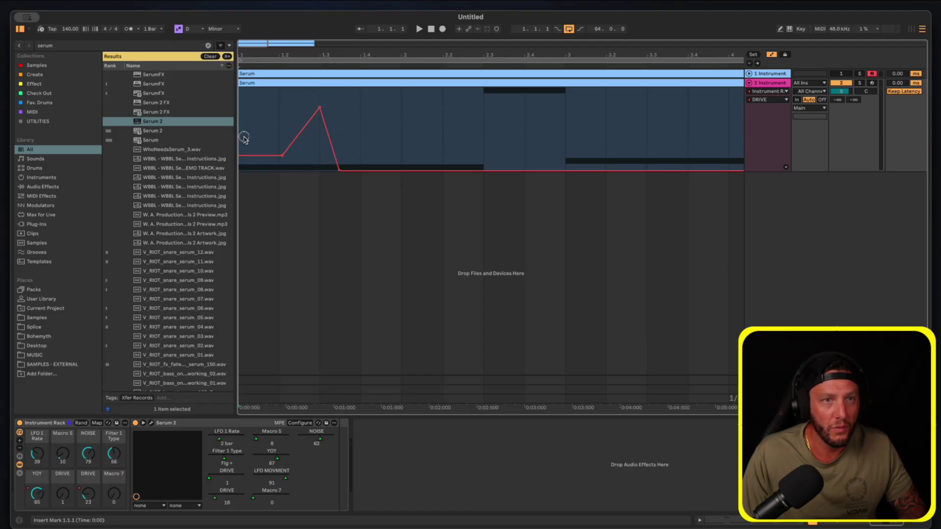
# Audition the DRIVE automation and add a breakpoint at 48 just after beat 2.3
pyautogui.press('space')
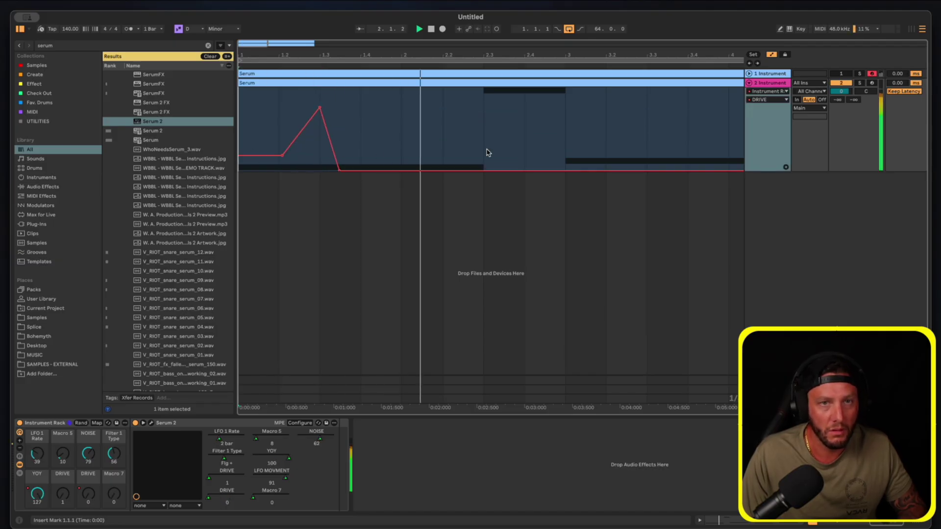
pyautogui.moveTo(489, 153)
pyautogui.mouseDown()
pyautogui.moveTo(487, 123)
pyautogui.moveTo(488, 139)
pyautogui.mouseUp()
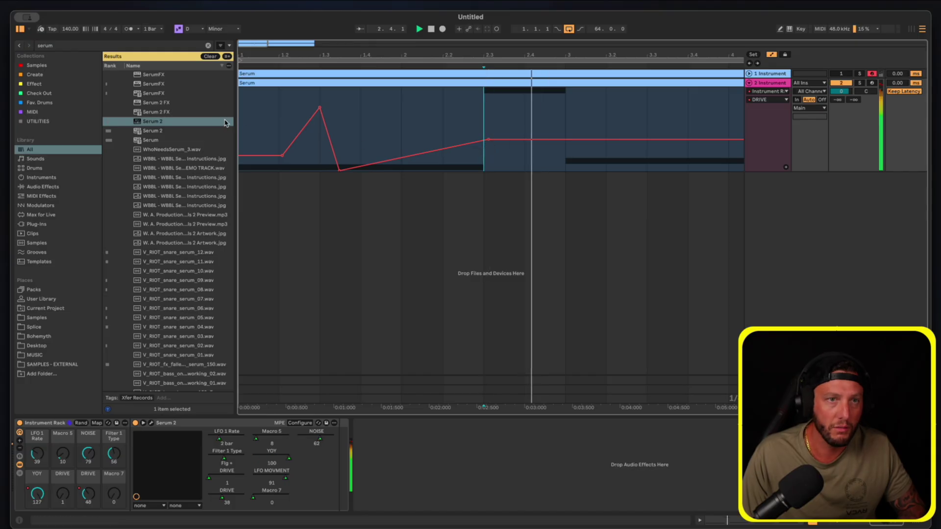
pyautogui.click(252, 149)
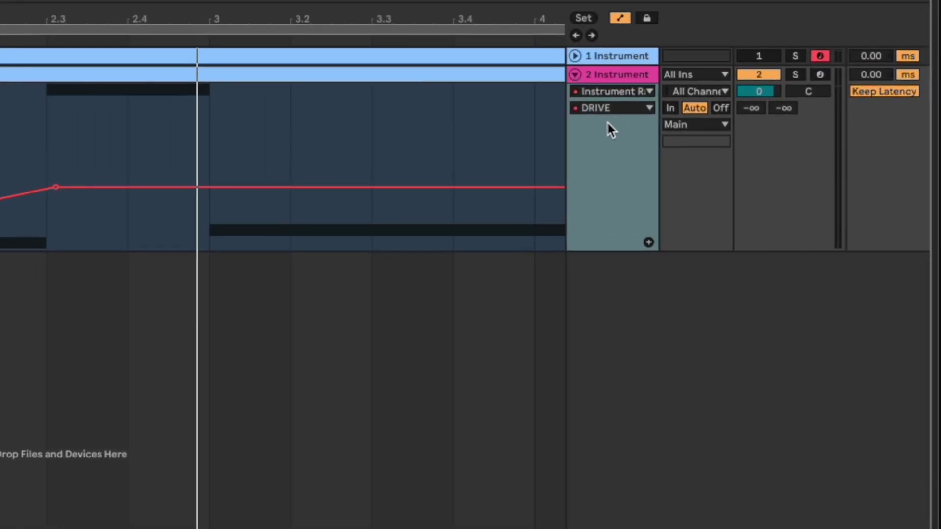
# Move the DRIVE automation into its own lane, show the rack's YOY automation in the main lane and audition both
pyautogui.click(648, 243)
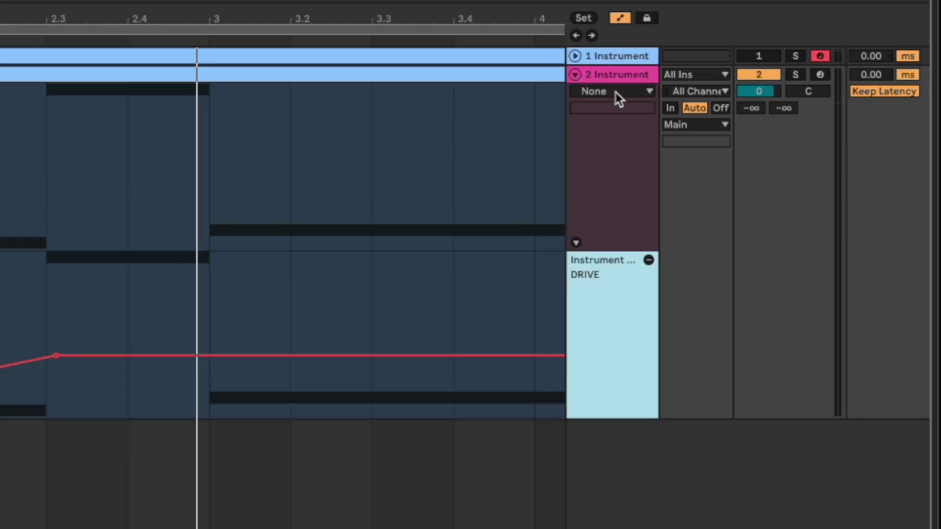
pyautogui.click(617, 96)
pyautogui.click(626, 121)
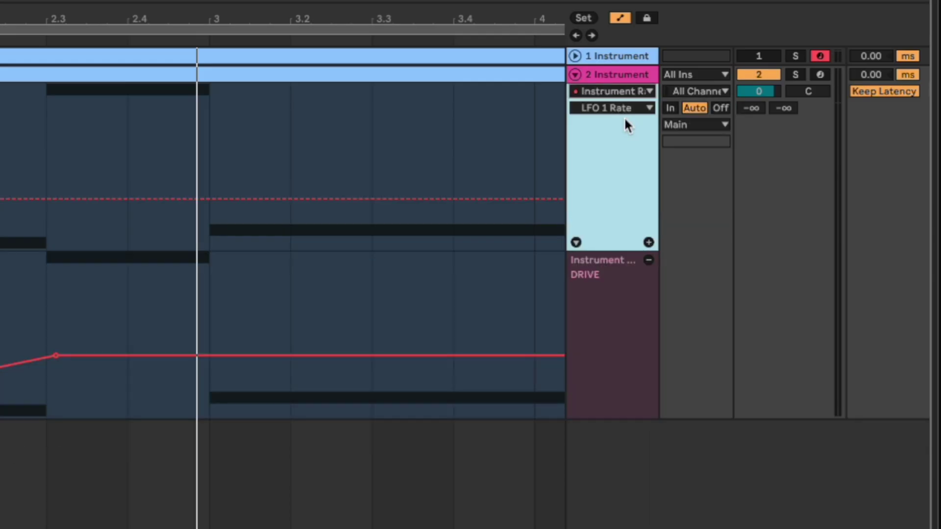
pyautogui.click(618, 107)
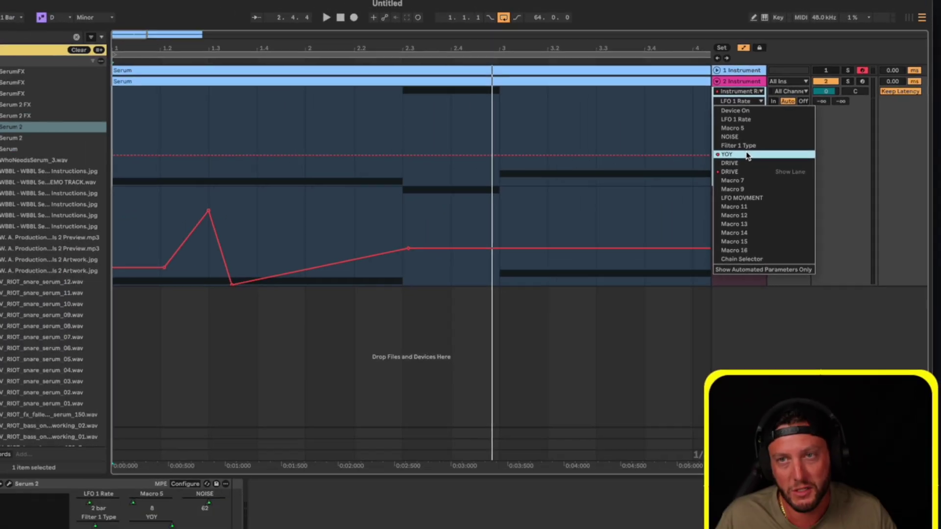
pyautogui.click(627, 198)
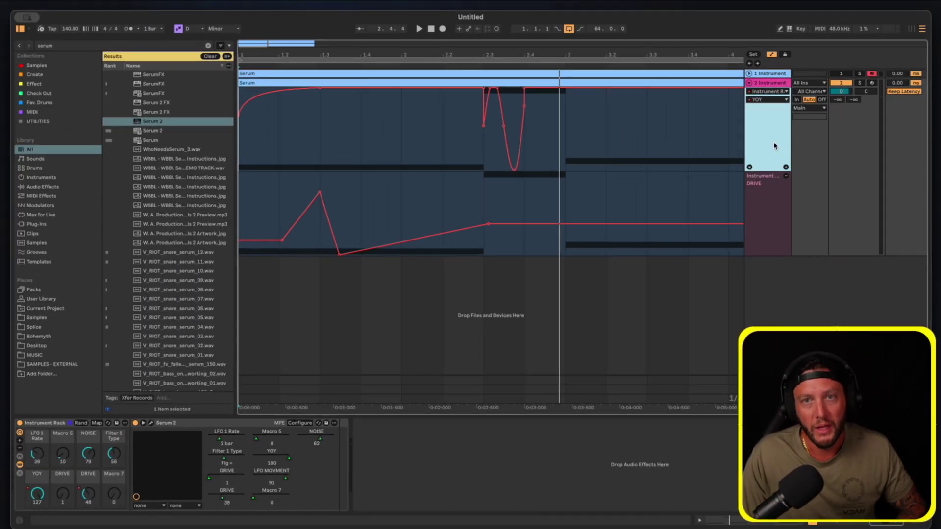
pyautogui.press('space')
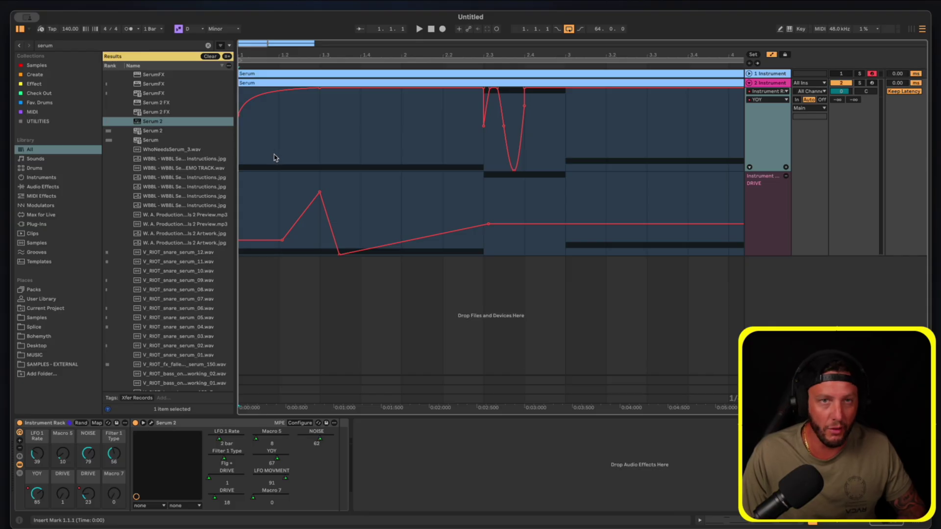
pyautogui.press('space')
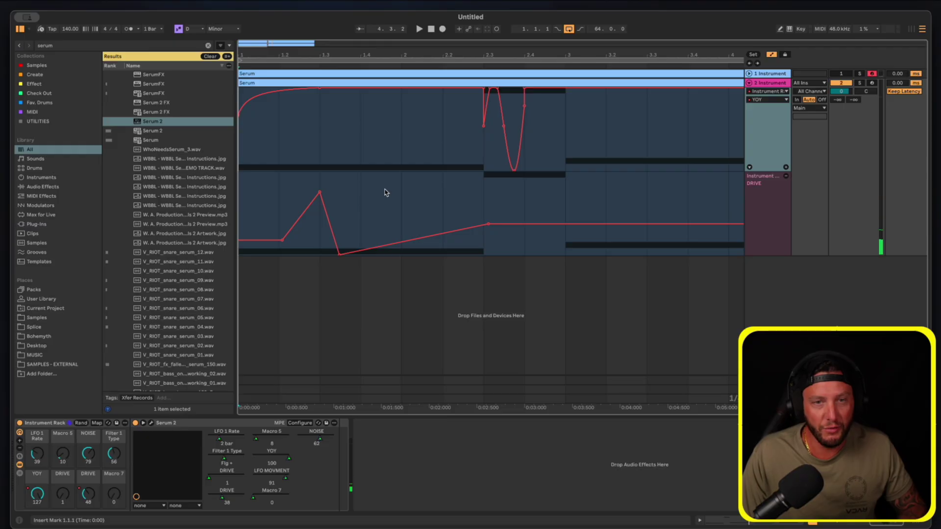
# Override the automated DRIVE macro by setting it to 35, and re-enable its automation
pyautogui.moveTo(94, 499); pyautogui.dragTo(94, 494)
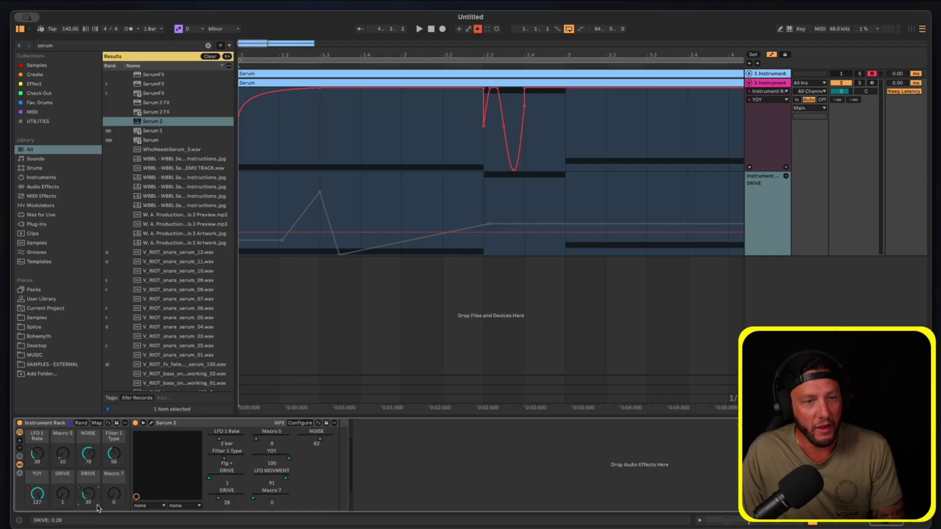
pyautogui.rightClick(89, 495)
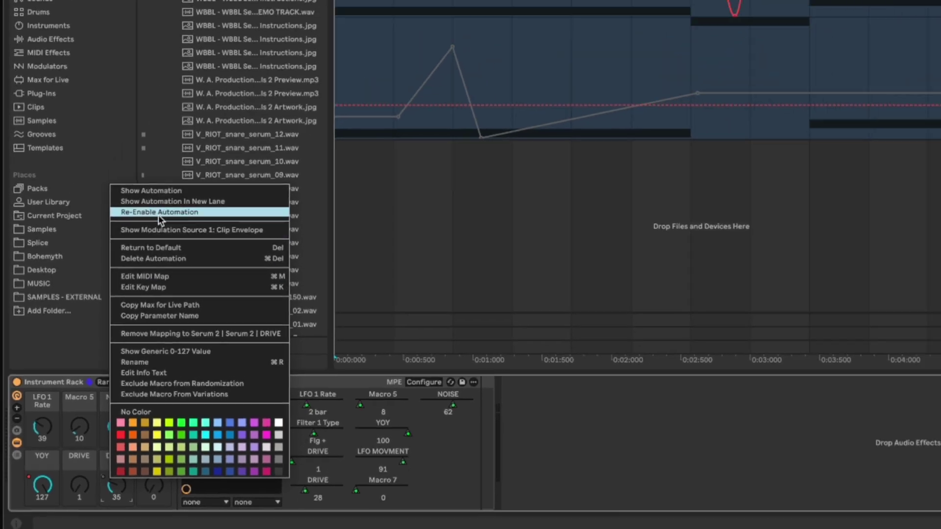
pyautogui.click(208, 102)
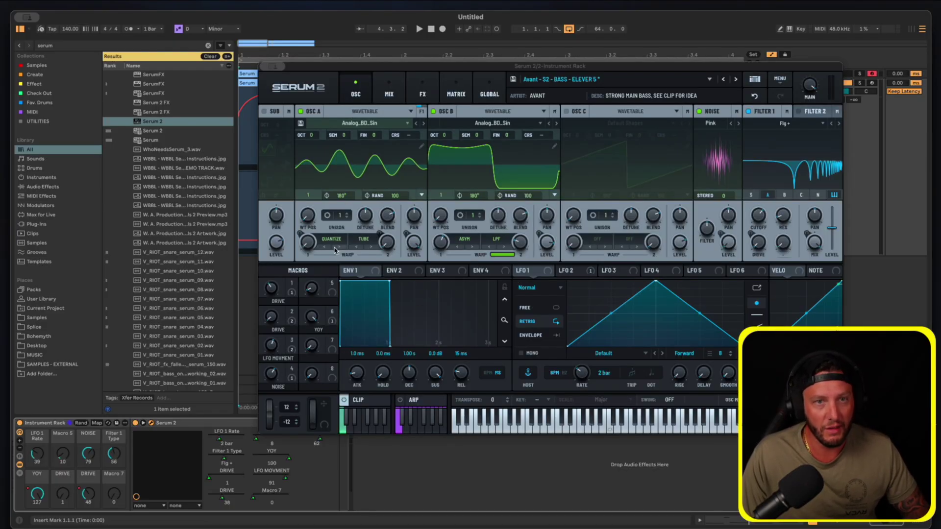
# Adjust oscillator A's Quantize warp amount in Serum 2, bringing it to about 0%, to expose it for automation
pyautogui.moveTo(311, 246); pyautogui.dragTo(310, 244)
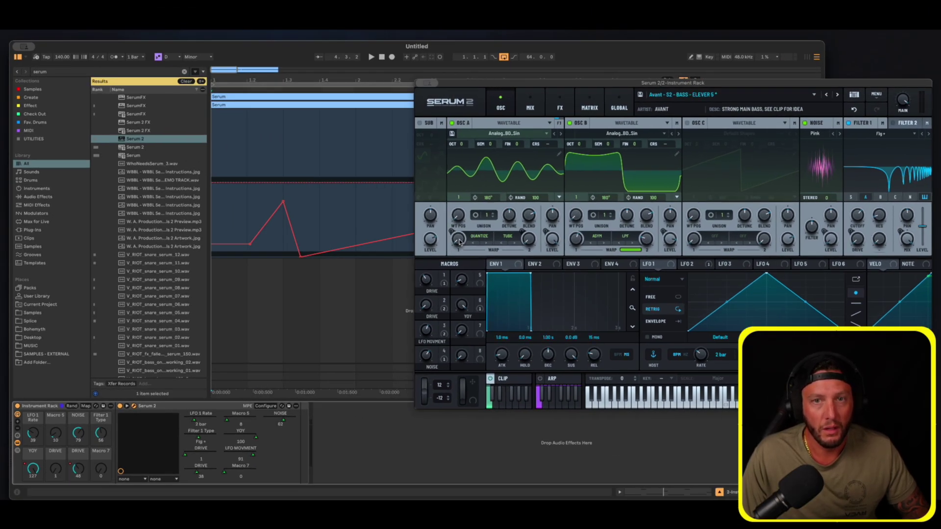
pyautogui.moveTo(459, 242); pyautogui.dragTo(462, 219)
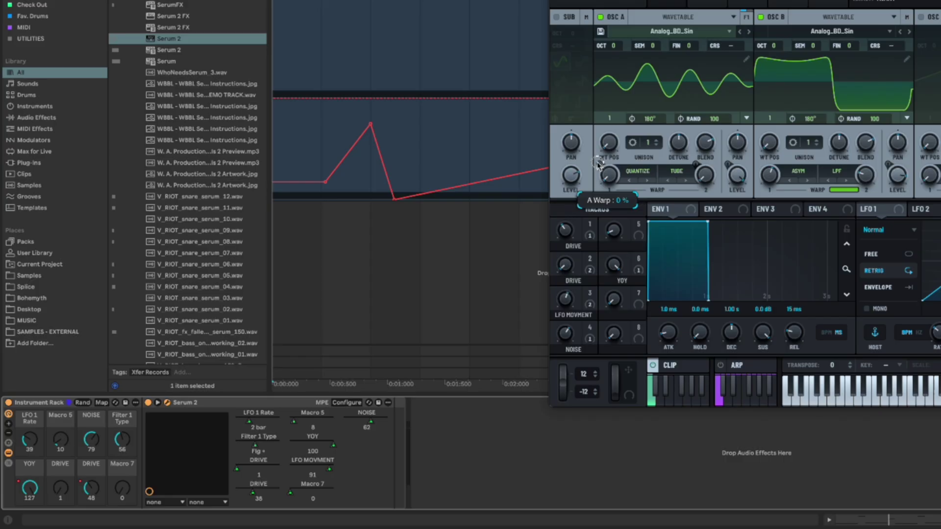
pyautogui.moveTo(599, 166); pyautogui.dragTo(619, 161)
# Add A Warp automation breakpoints that stay near 0 until beat 1.3 and rise to the maximum, and play it back
pyautogui.click(371, 87)
pyautogui.doubleClick(401, 63)
pyautogui.moveTo(401, 63); pyautogui.dragTo(420, 3)
pyautogui.click(377, 24)
pyautogui.press('space')
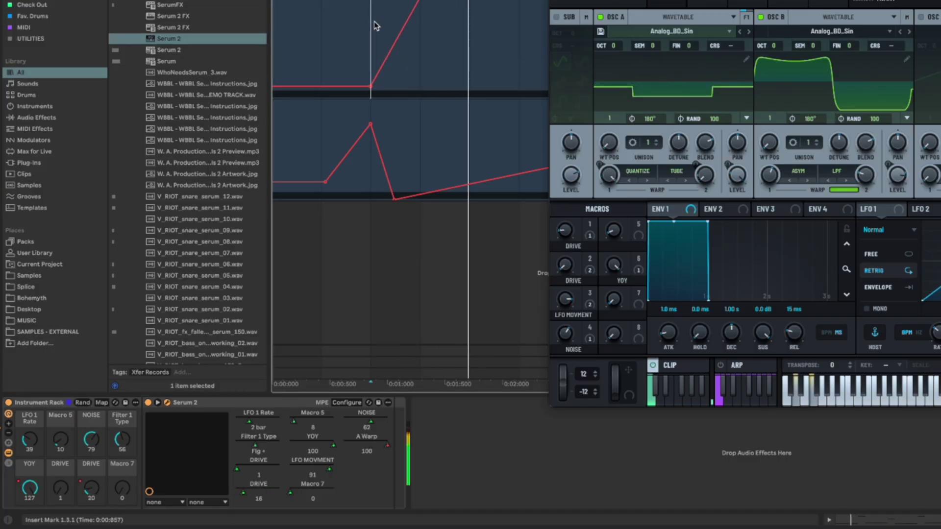
# Extend the A Warp automation with a fall from the peak to near 0 at beat 2.3, and audition the result
pyautogui.click(451, 58)
pyautogui.moveTo(451, 59); pyautogui.dragTo(563, 98)
pyautogui.press('space')
pyautogui.press('space')
pyautogui.click(361, 45)
pyautogui.press('space')
pyautogui.press('space')
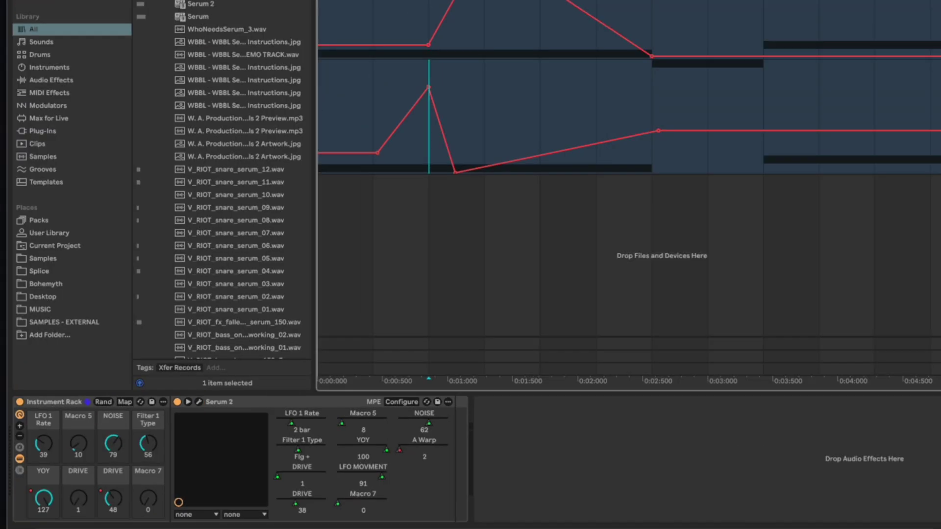
# Hide the automation lanes, switch to the other Serum 2 track and select its instrument rack
pyautogui.press('a')
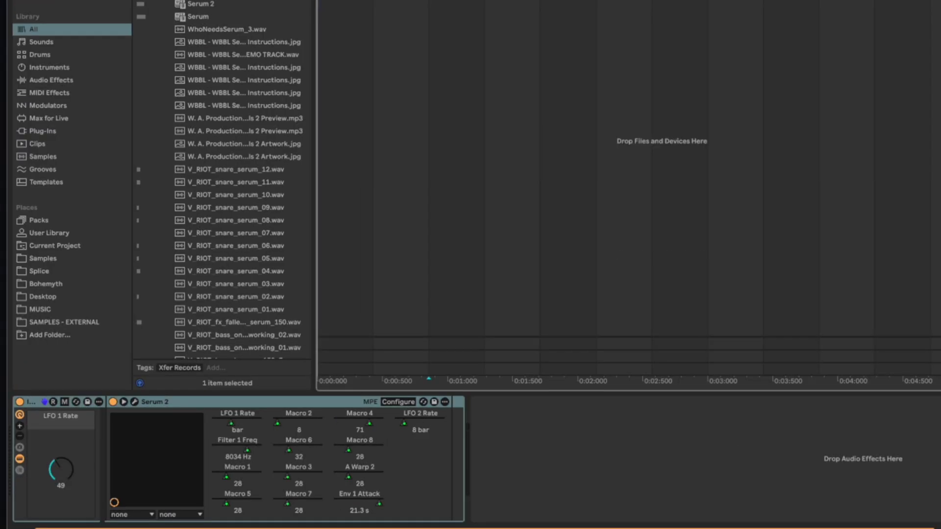
pyautogui.press('Down')
pyautogui.press('Down')
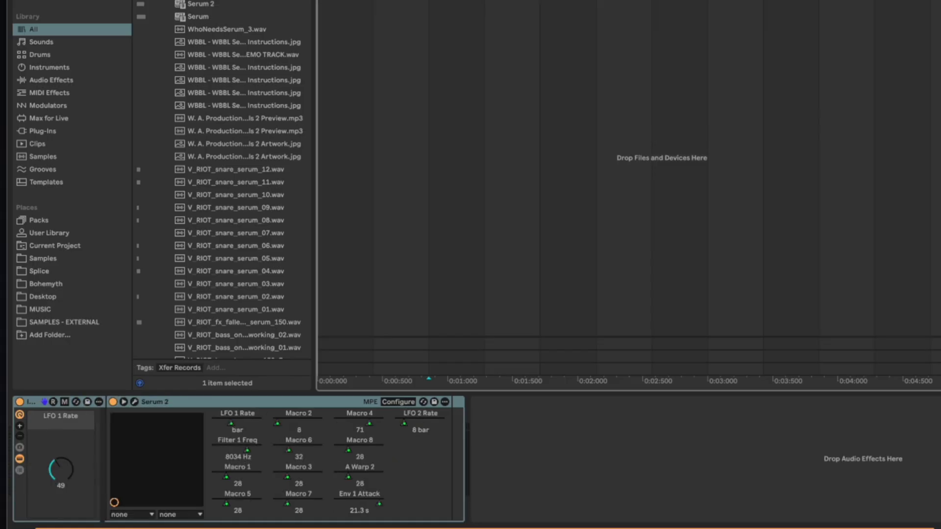
pyautogui.click(30, 402)
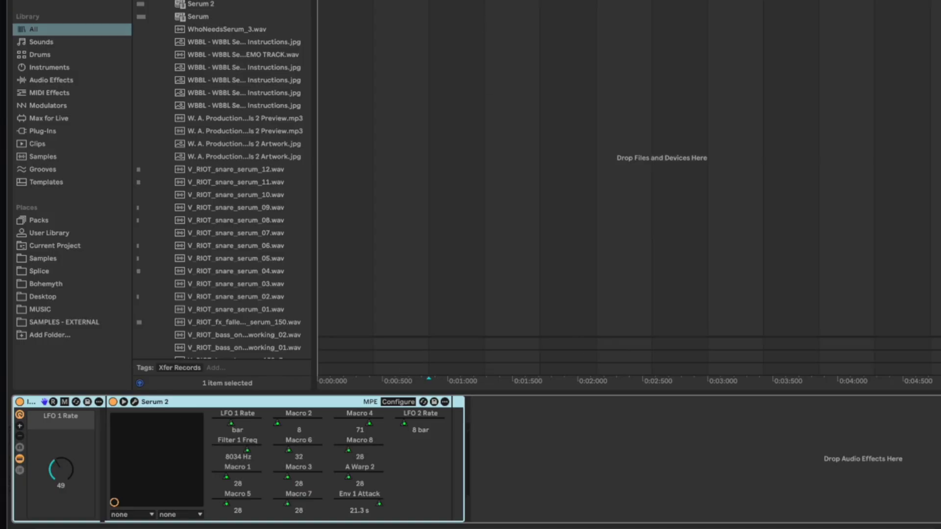
# Play the clip and repeatedly randomize the rack's macros to audition different bass variations
pyautogui.press('space')
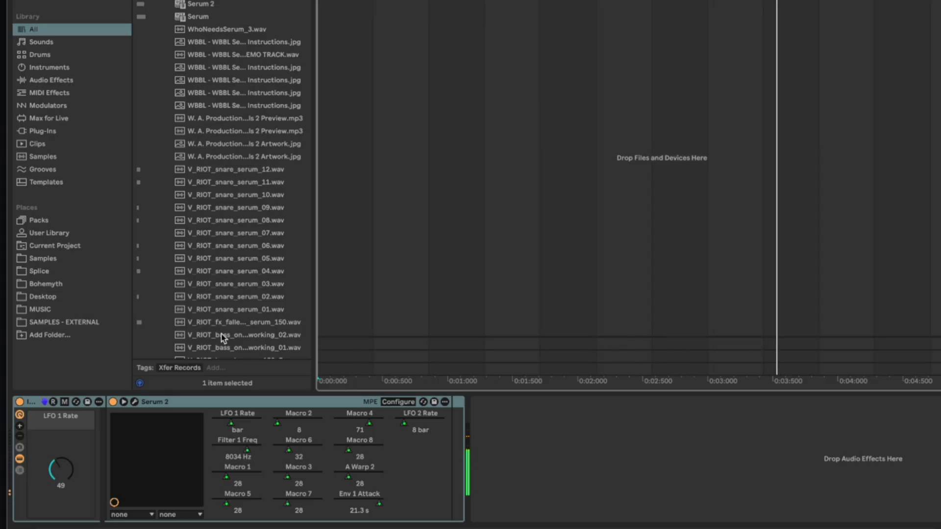
pyautogui.click(53, 403)
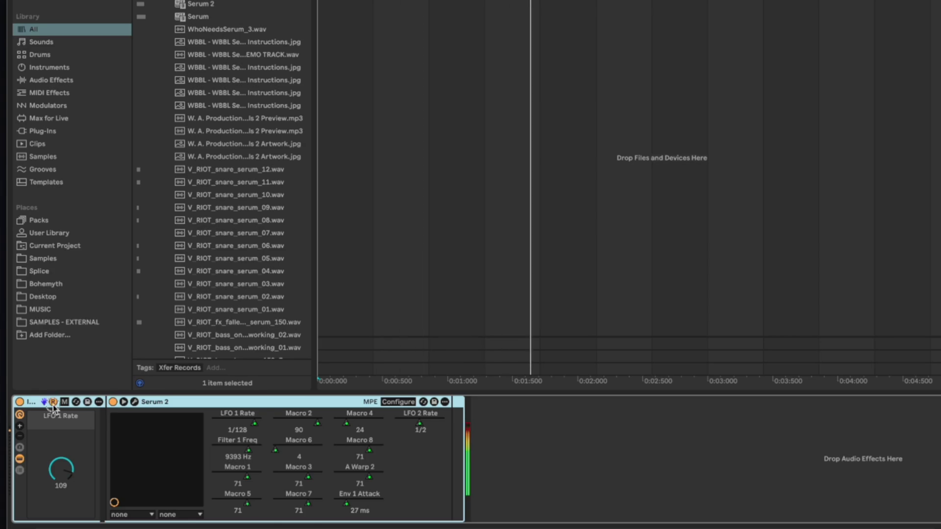
pyautogui.click(53, 402)
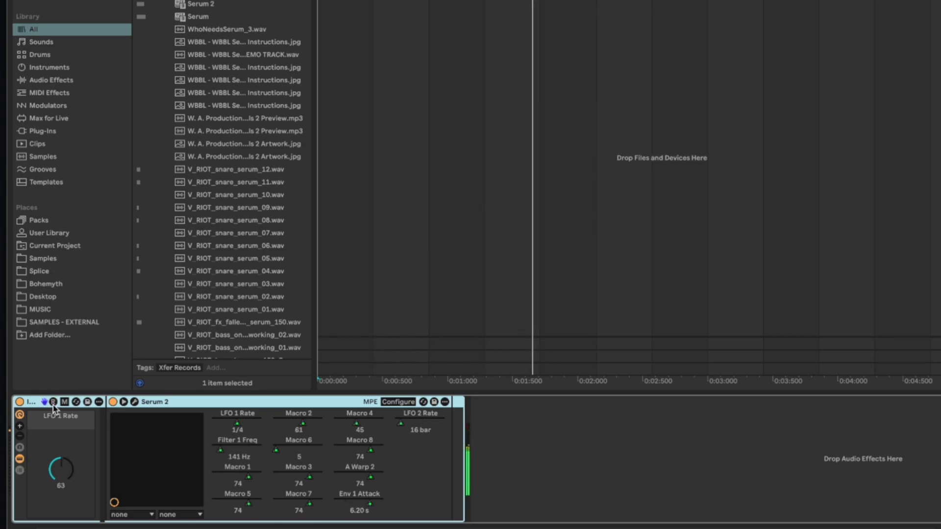
pyautogui.click(53, 405)
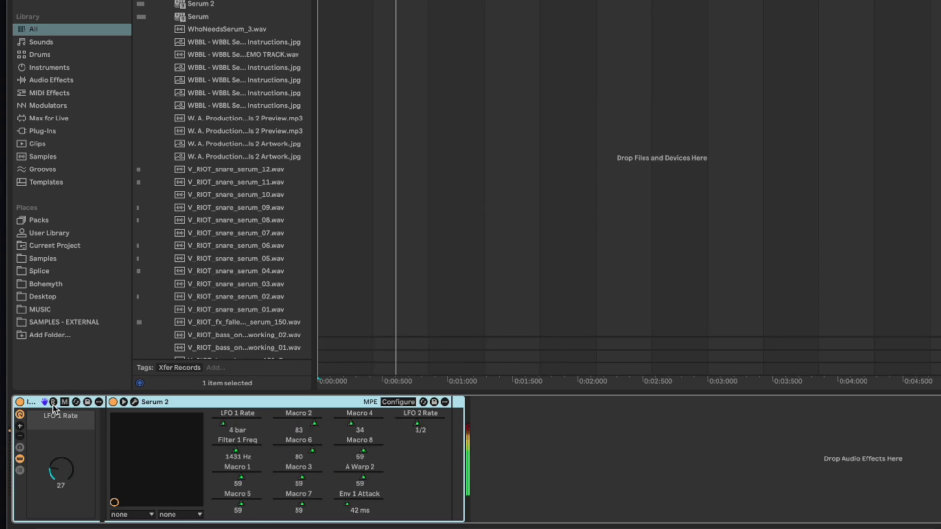
pyautogui.click(53, 406)
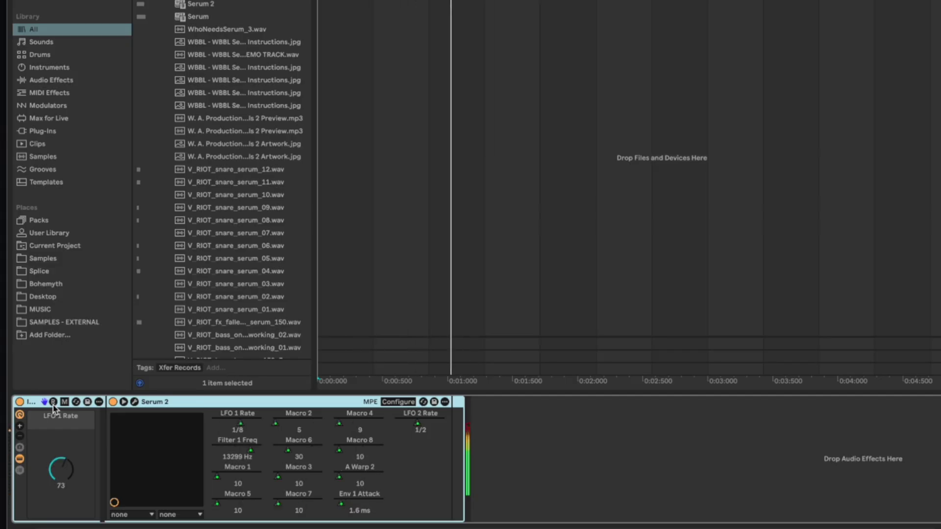
pyautogui.click(53, 406)
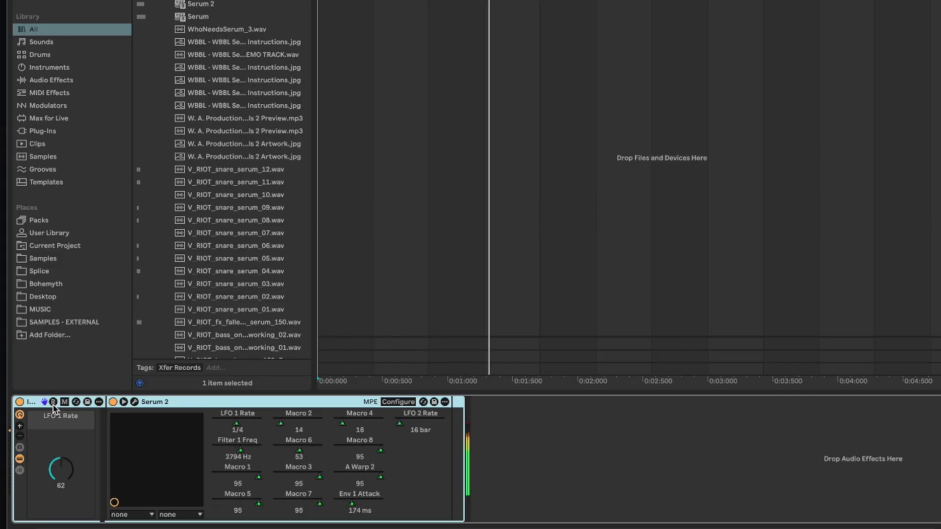
pyautogui.click(53, 405)
pyautogui.click(53, 406)
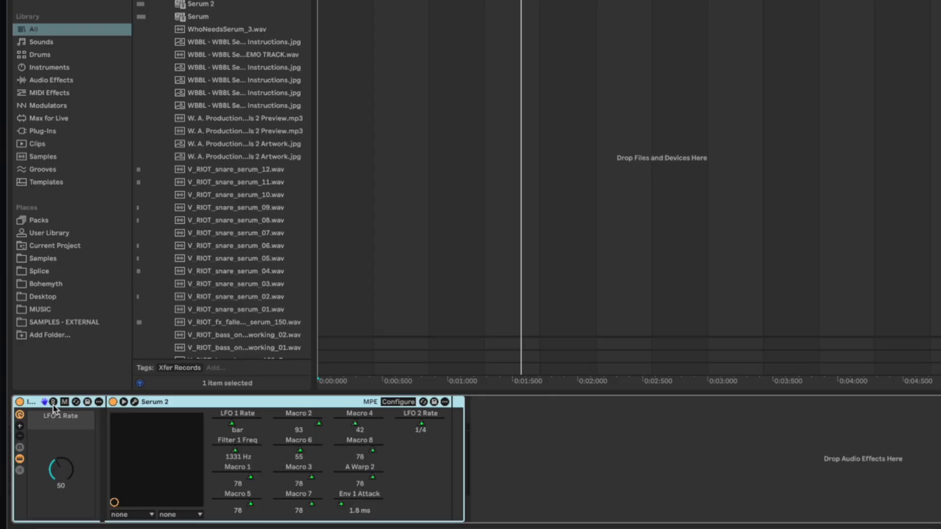
# Show the Serum 2 interface, randomize the rack's macros several more times to audition variations, and close the plugin window
pyautogui.click(134, 403)
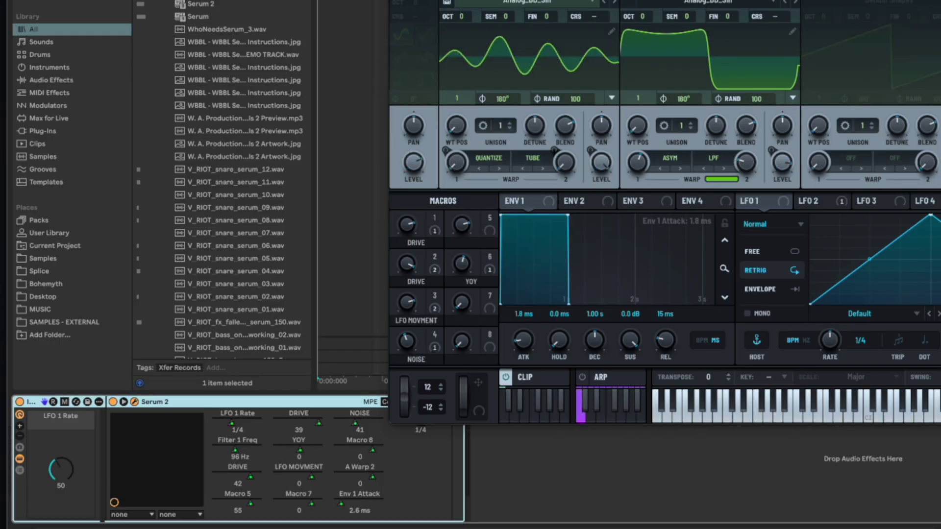
pyautogui.click(53, 403)
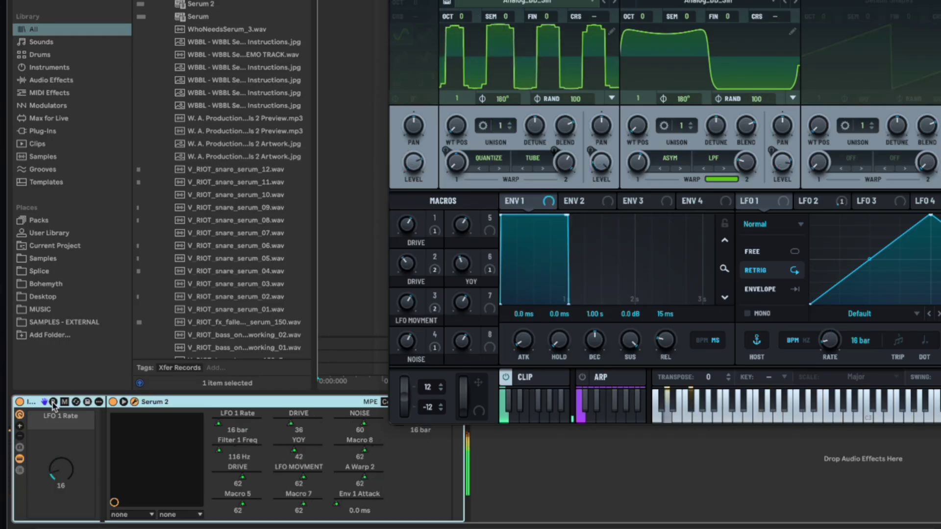
pyautogui.click(53, 403)
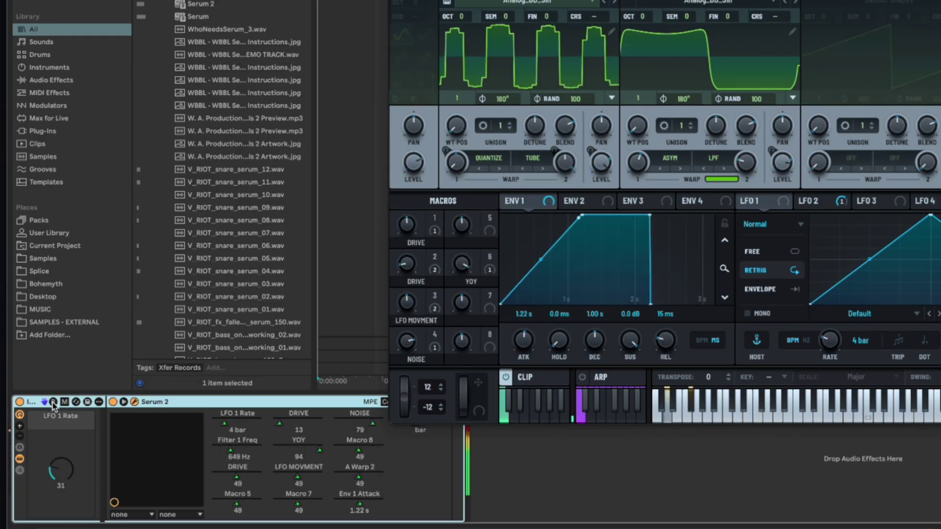
pyautogui.click(53, 403)
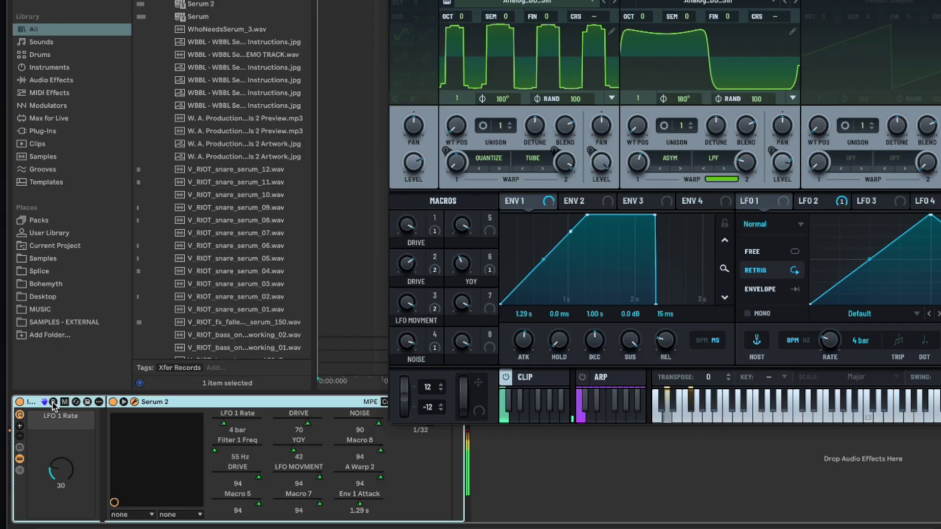
pyautogui.click(53, 402)
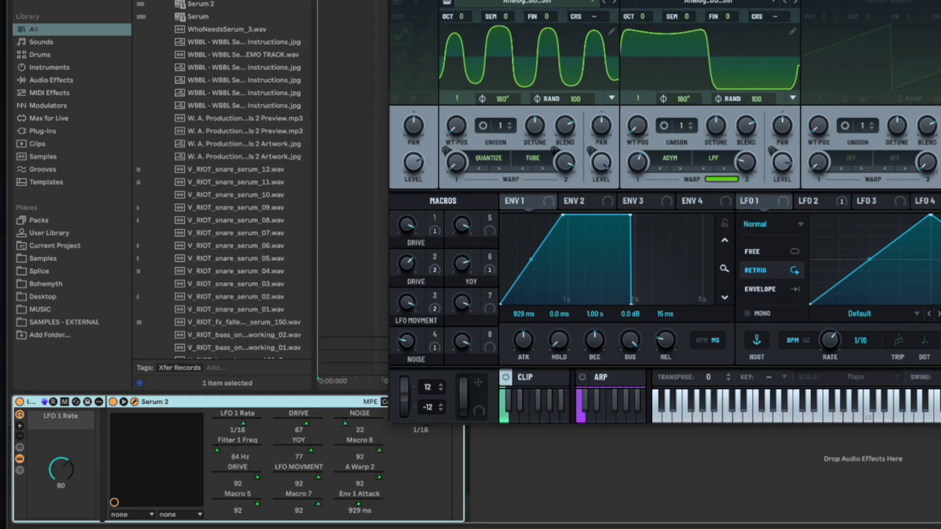
pyautogui.press('super+w')
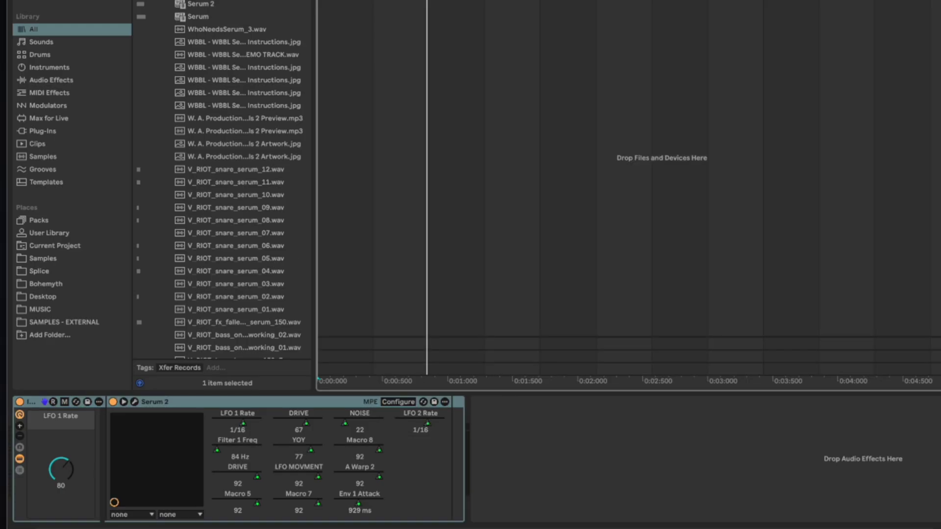
# Switch to the other Serum 2 track, whose Serum 2 is not in a rack, and sweep its LFO 1 Rate during playback
pyautogui.hotkey('ctrl', 'shift', 't')
pyautogui.press('Up')
pyautogui.press('Down')
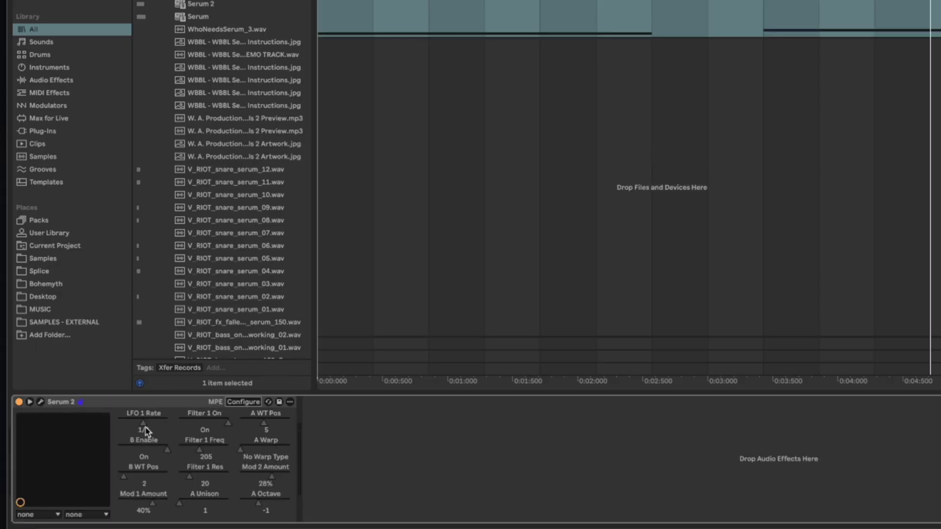
pyautogui.press('space')
pyautogui.click(145, 427)
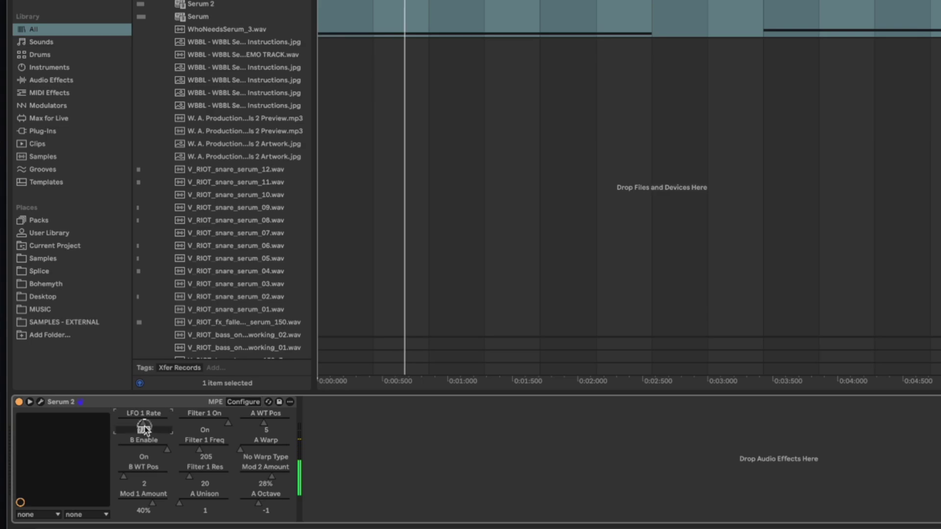
pyautogui.click(449, 443)
pyautogui.click(143, 426)
pyautogui.press('space')
pyautogui.moveTo(143, 426); pyautogui.dragTo(143, 427)
pyautogui.scroll(-5, 143, 427)
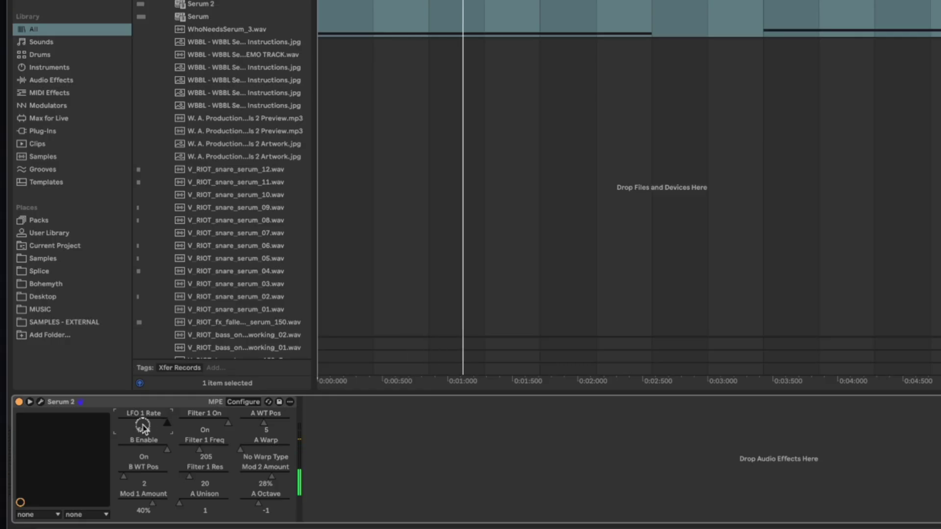
# Stop playback and set Serum 2's LFO 1 Rate to 1/4
pyautogui.press('space')
pyautogui.click(120, 426)
pyautogui.write('1/4')
pyautogui.press('Return')
# Group Serum 2 into an Instrument Rack and map LFO 1 Rate to the first macro
pyautogui.hotkey('ctrl', 'g')
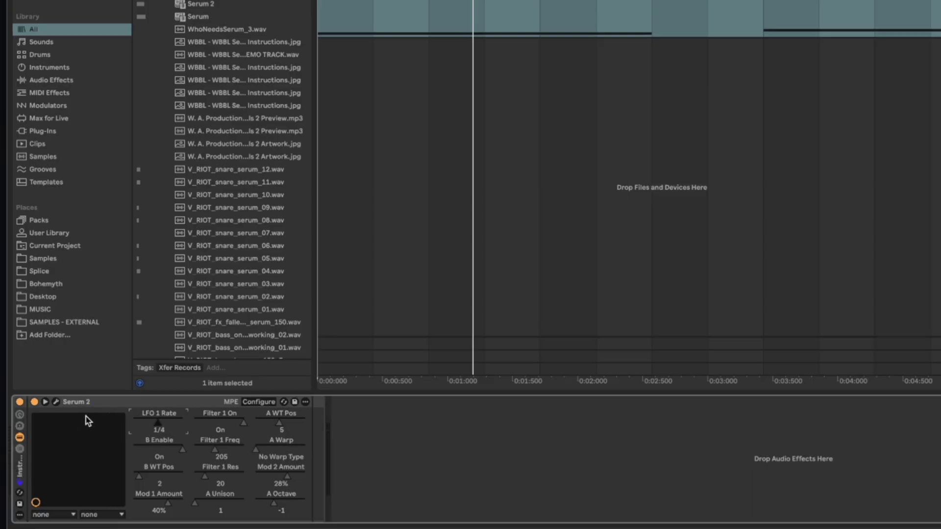
pyautogui.rightClick(156, 425)
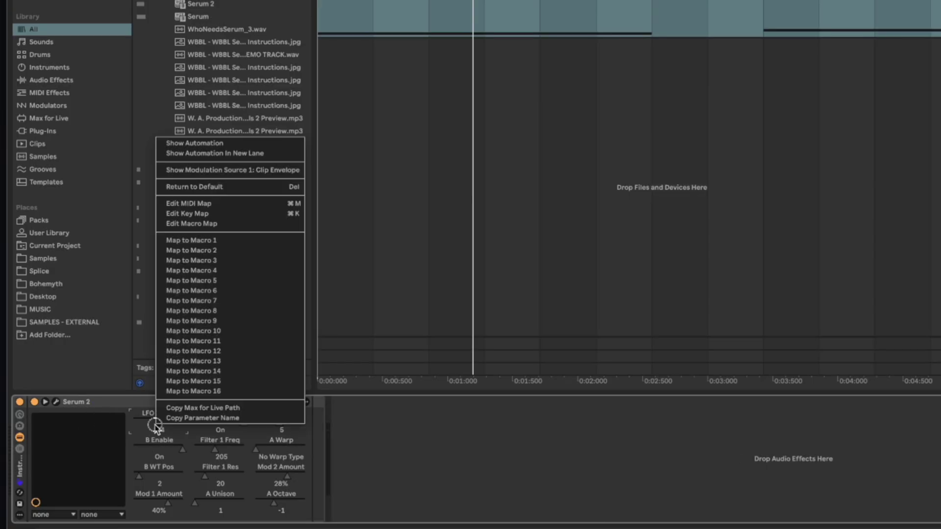
pyautogui.click(205, 224)
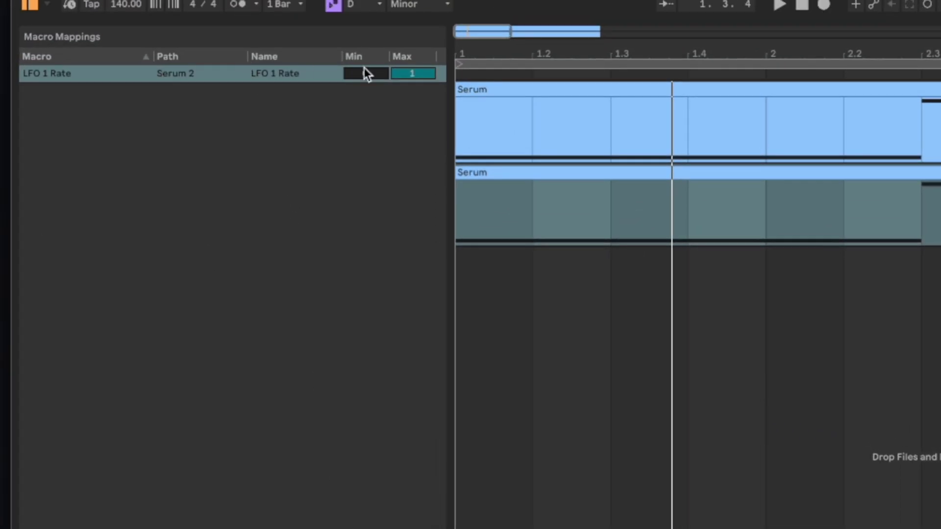
# Limit the LFO 1 Rate macro mapping to a minimum of 0.48 and maximum of 0.9, and audition the macro's range
pyautogui.moveTo(363, 71)
pyautogui.mouseDown()
pyautogui.moveTo(423, 77)
pyautogui.moveTo(363, 71)
pyautogui.mouseUp()
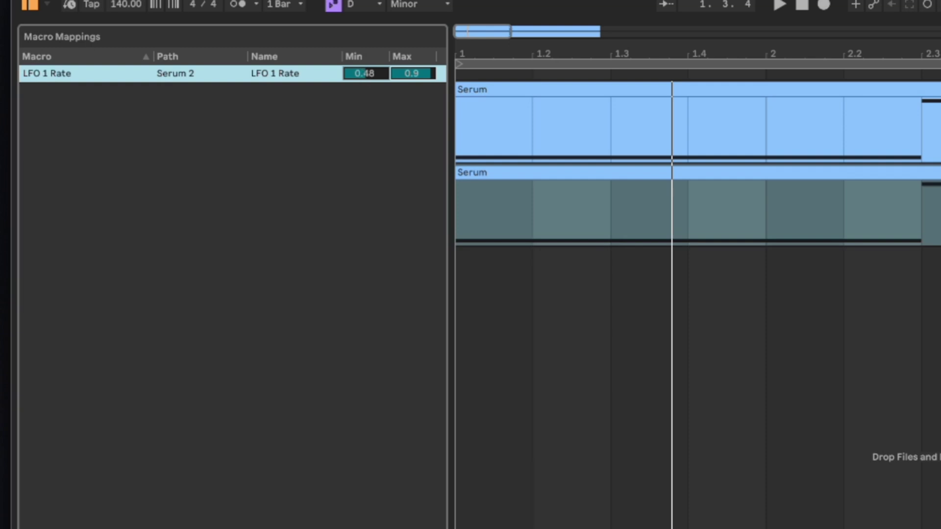
pyautogui.hotkey('ctrl', 'alt', 'b')
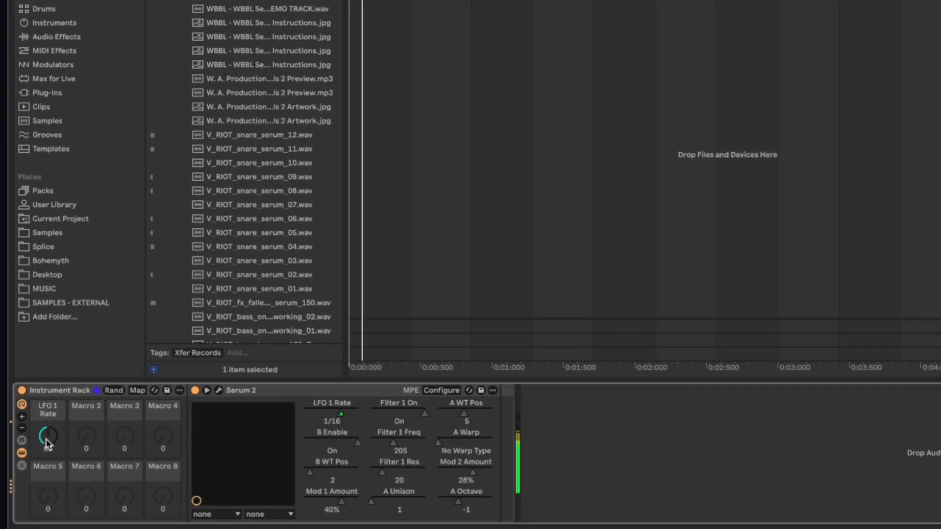
pyautogui.moveTo(45, 439); pyautogui.dragTo(45, 438)
pyautogui.scroll(6, 59, 422)
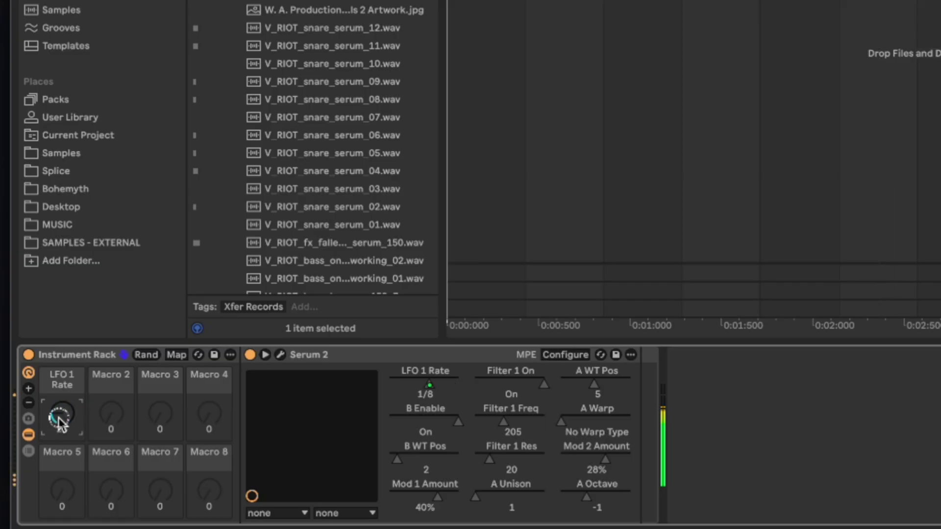
pyautogui.scroll(-4, 60, 422)
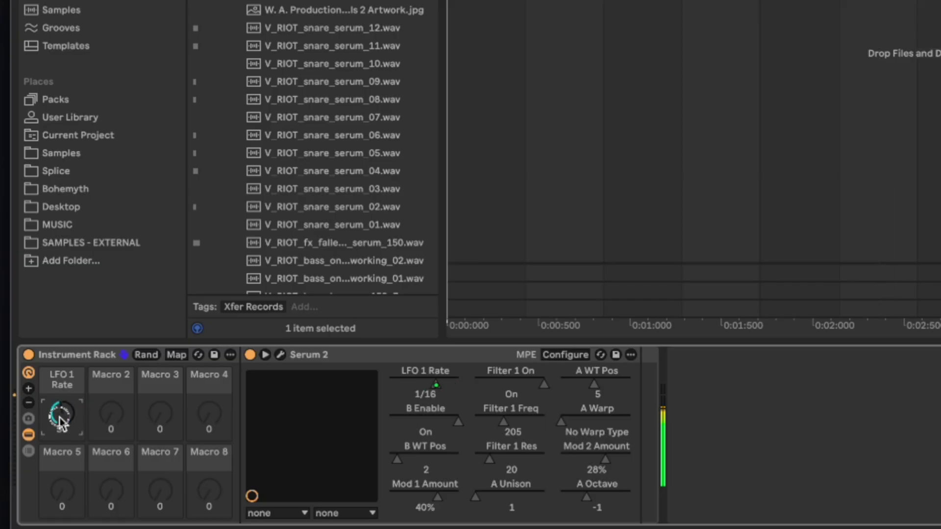
# Reopen the macro mapping for LFO 1 Rate, then leave it and turn the macro down to a rate of 1/4
pyautogui.rightClick(434, 390)
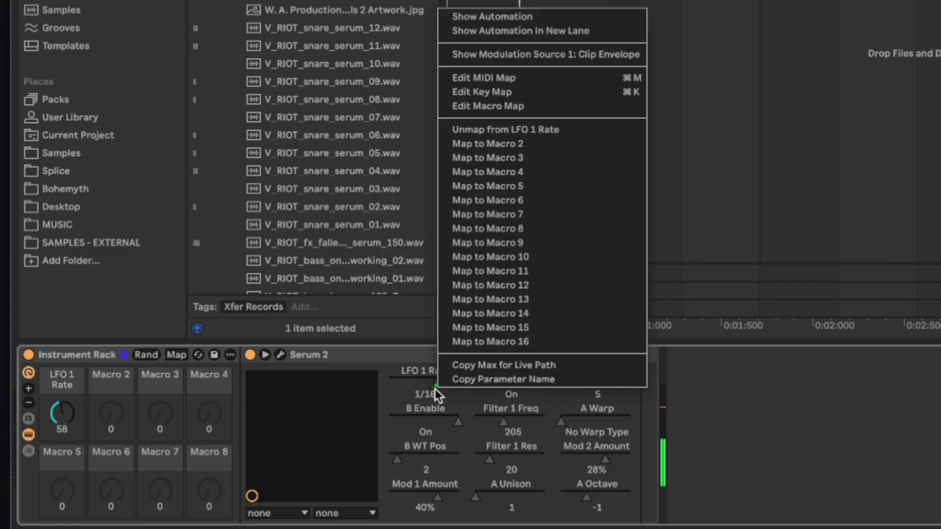
pyautogui.click(487, 106)
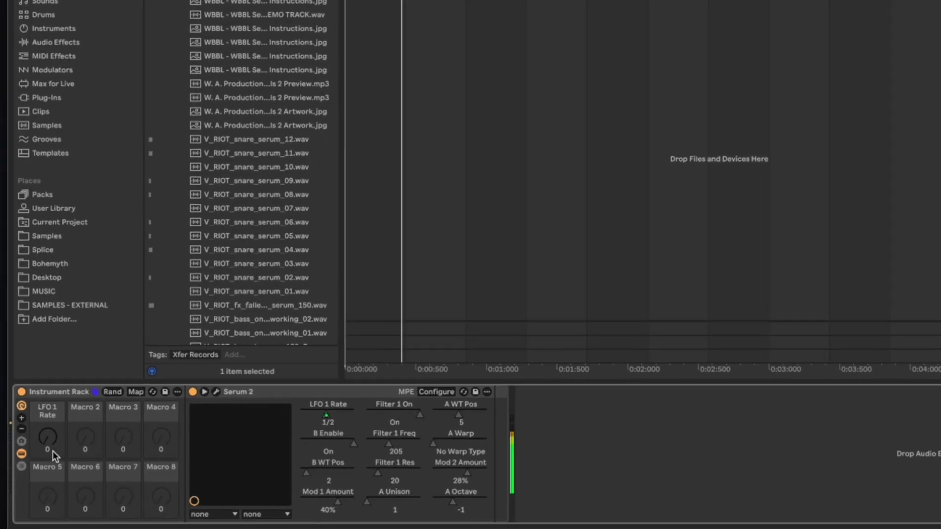
pyautogui.moveTo(53, 446); pyautogui.dragTo(61, 416)
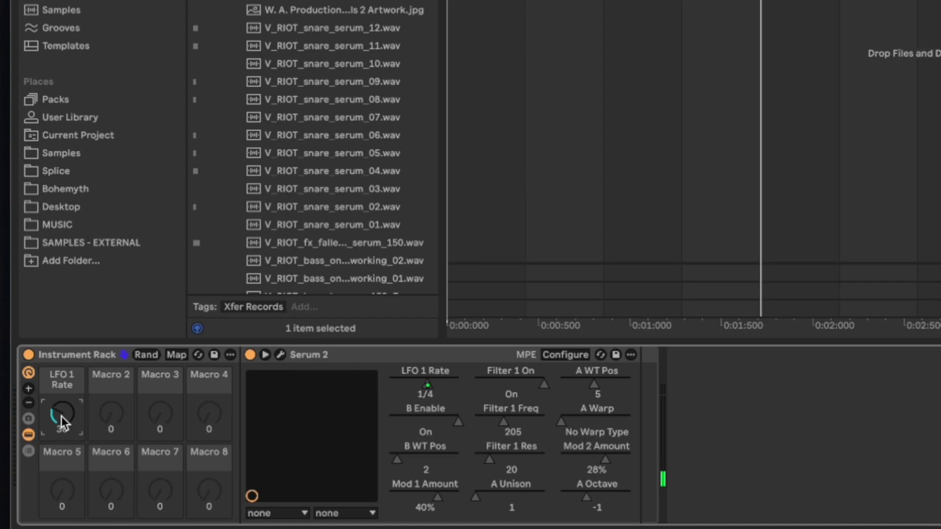